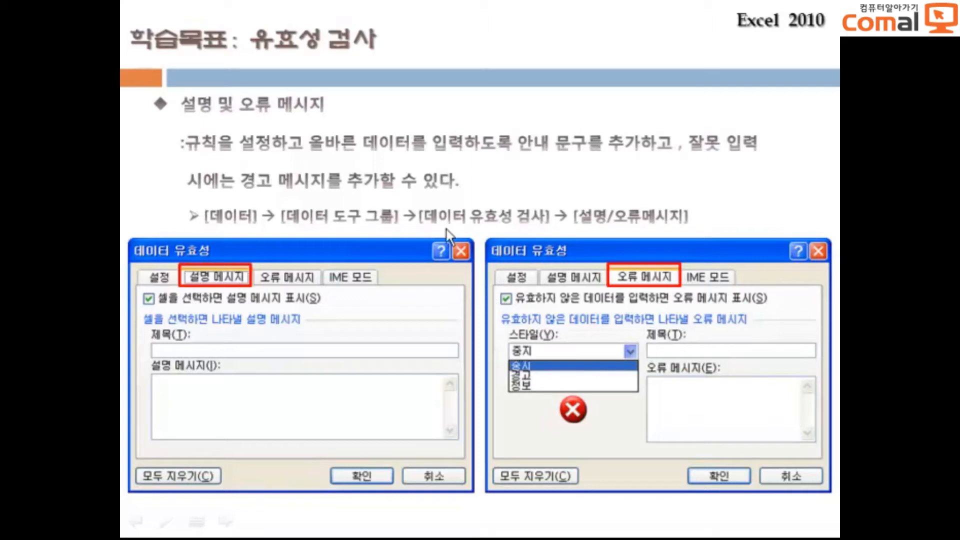
pyautogui.click(467, 295)
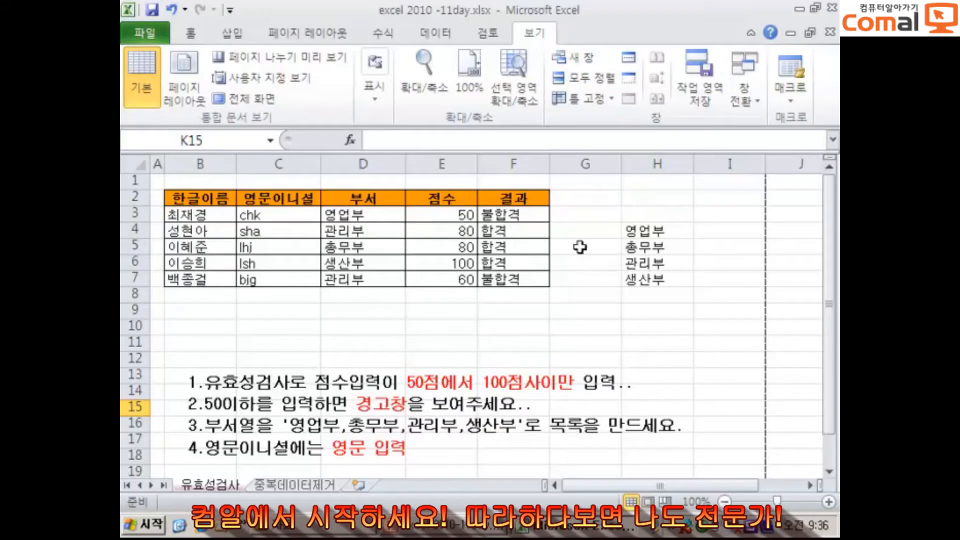
# Step: Enter 40 as the score in E3 to test unrestricted input, and set it back to 50
pyautogui.click(458, 217)
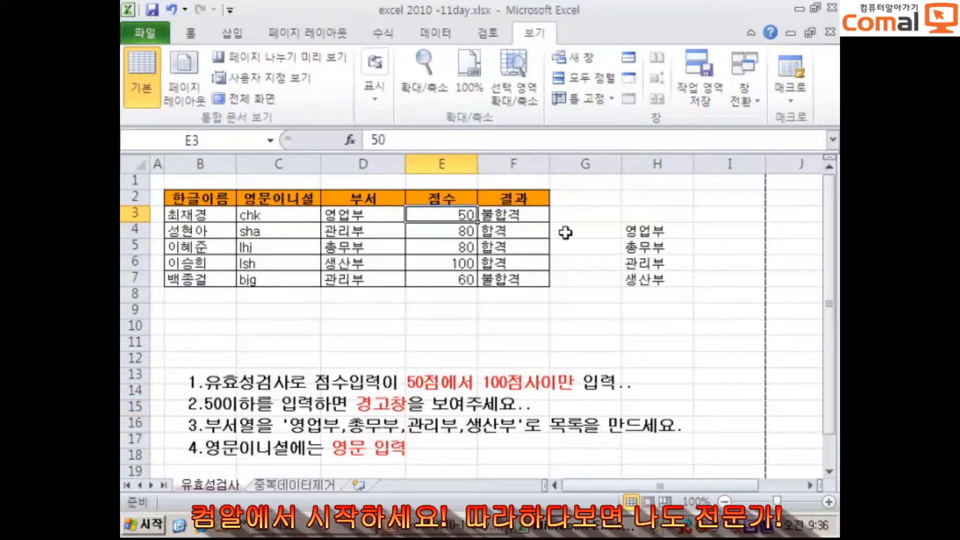
pyautogui.write('40')
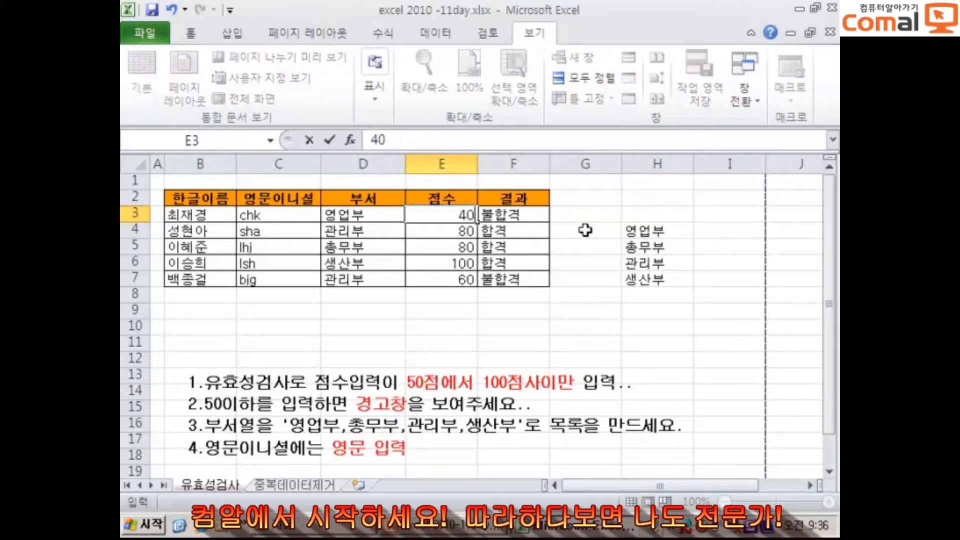
pyautogui.press('Return')
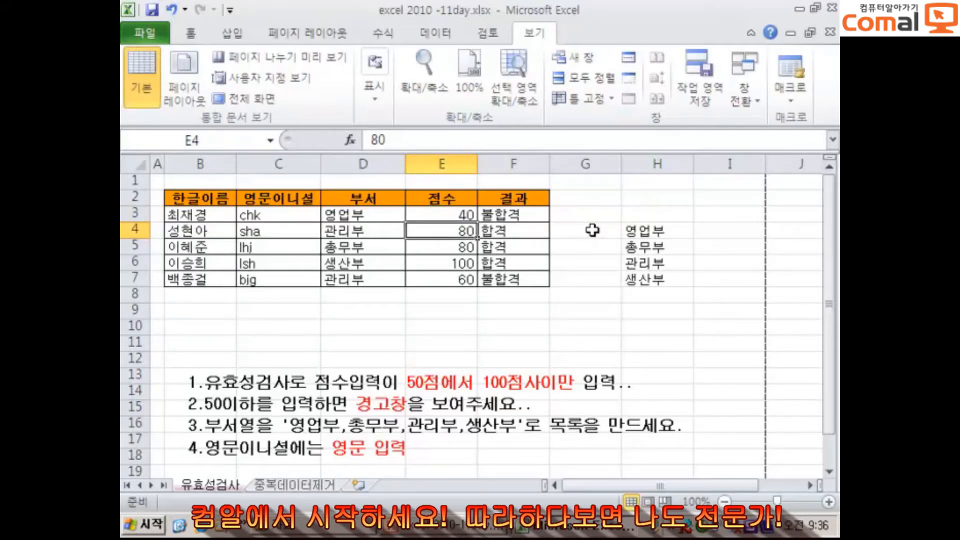
pyautogui.click(462, 208)
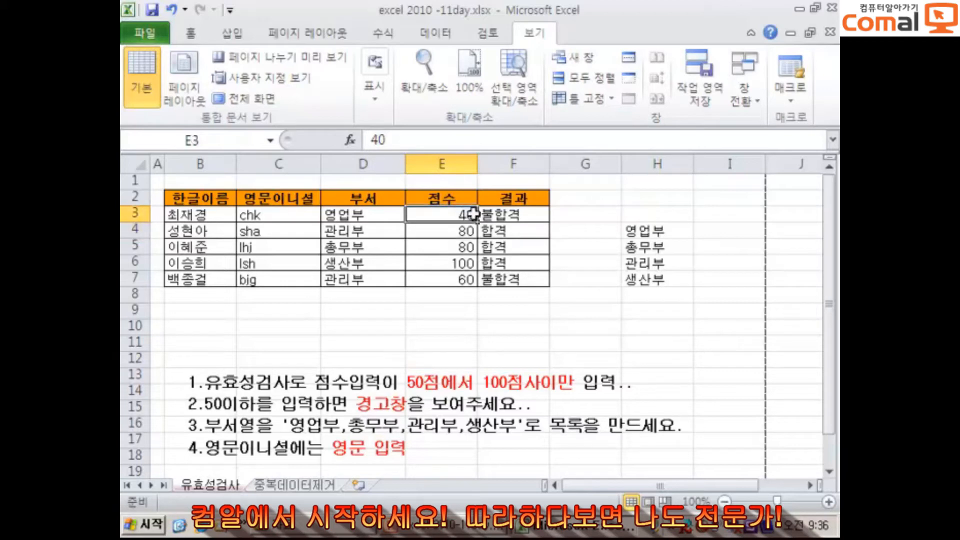
pyautogui.write('50')
pyautogui.press('Return')
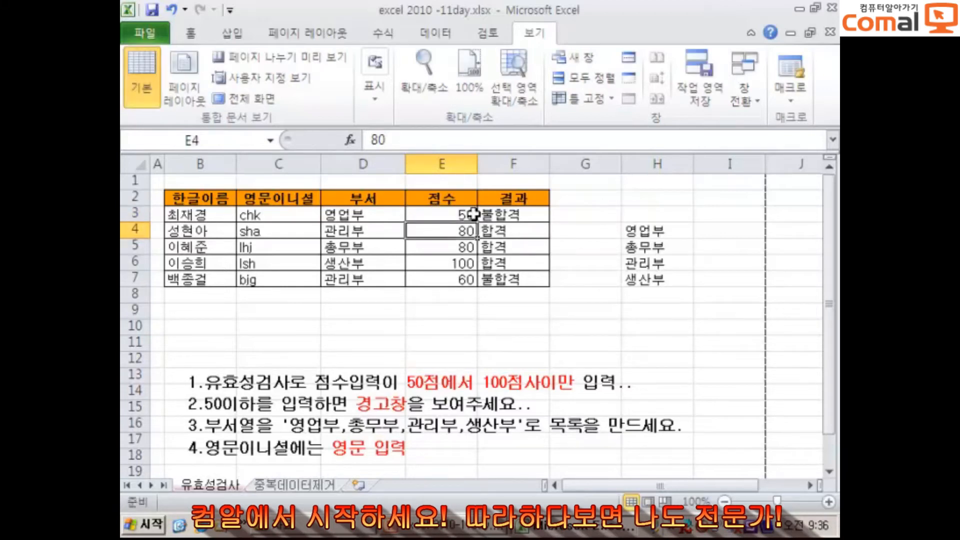
# Step: Start a data validation rule for the scores in E3:E7 that allows only whole numbers (정수)
pyautogui.moveTo(466, 214); pyautogui.dragTo(461, 278)
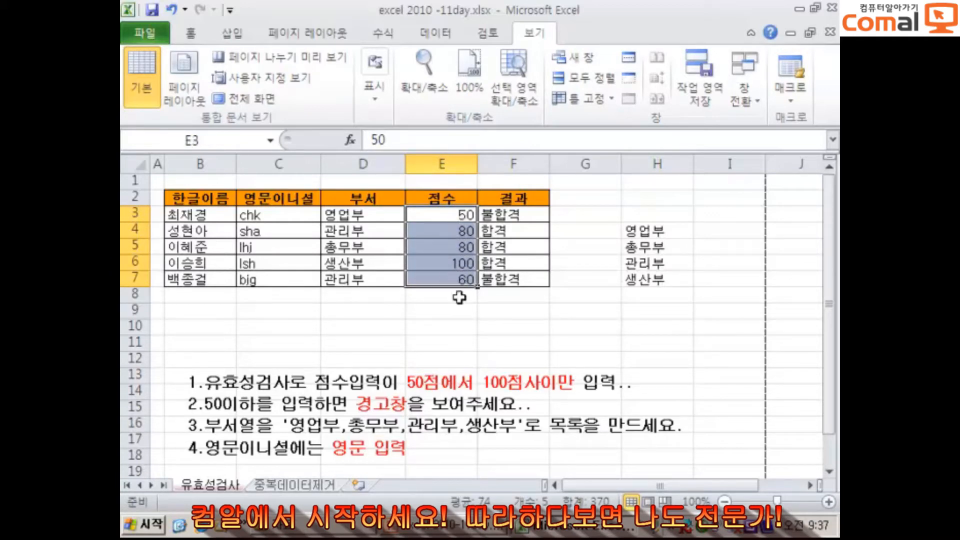
pyautogui.click(440, 32)
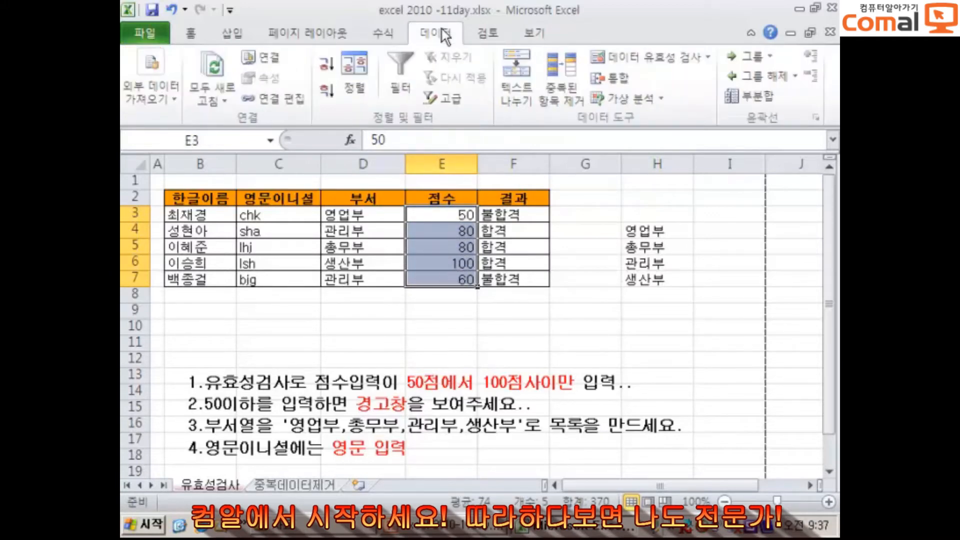
pyautogui.click(641, 59)
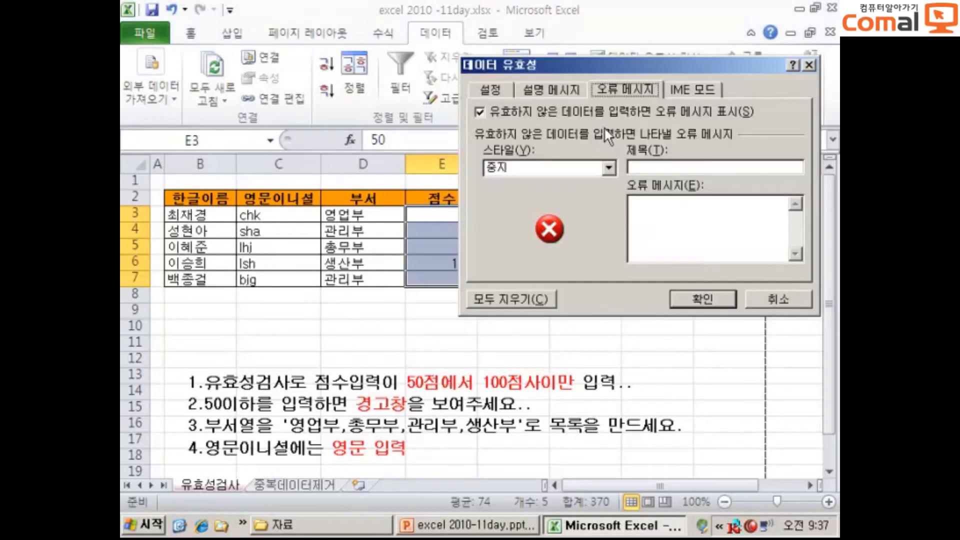
pyautogui.click(490, 80)
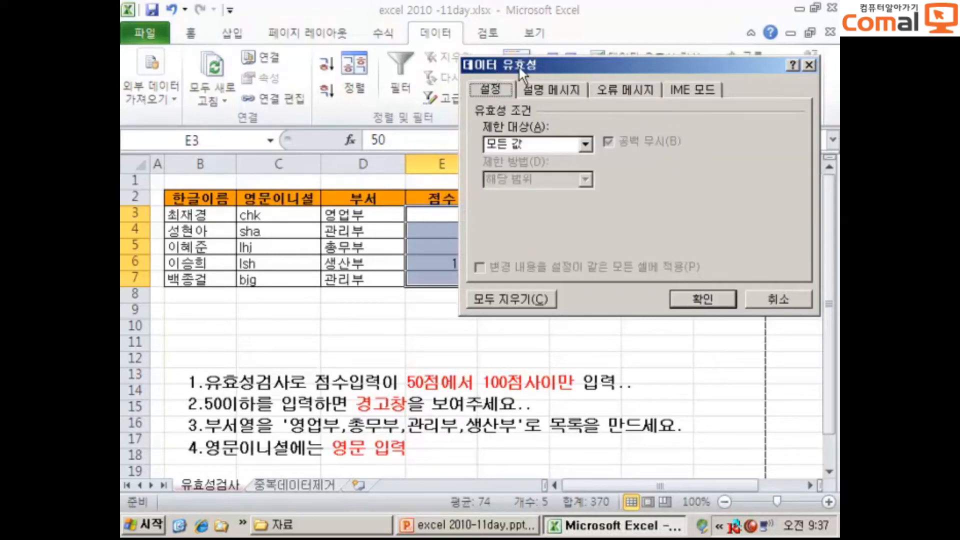
pyautogui.moveTo(530, 63); pyautogui.dragTo(584, 73)
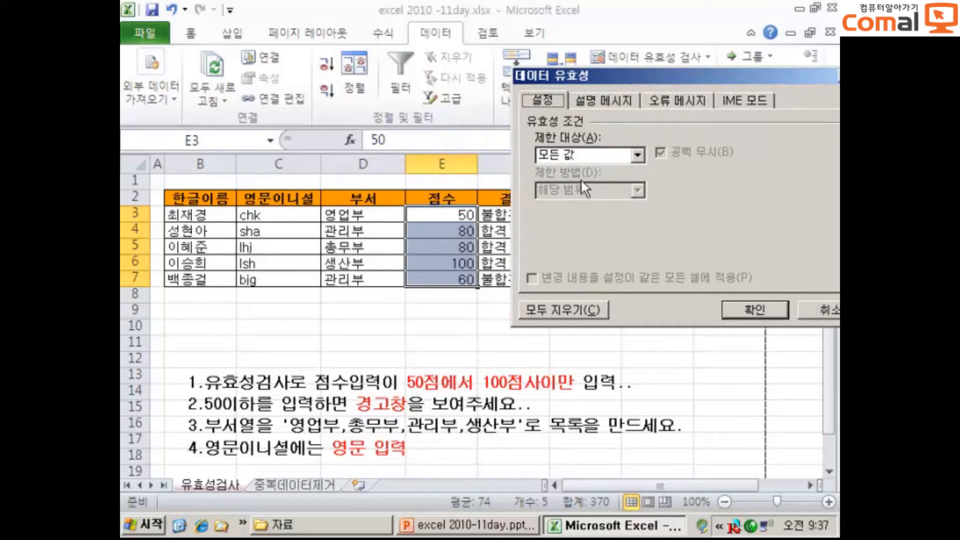
pyautogui.click(637, 155)
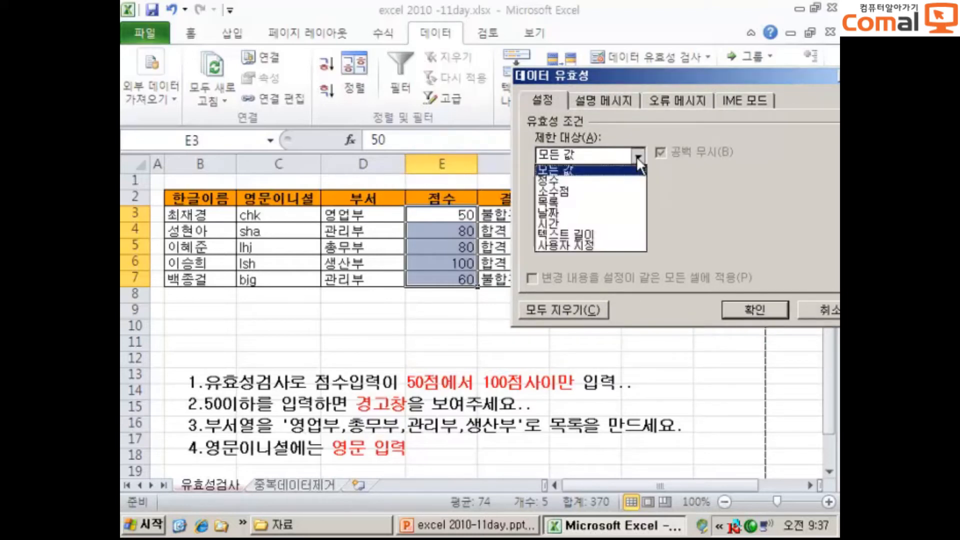
pyautogui.click(588, 181)
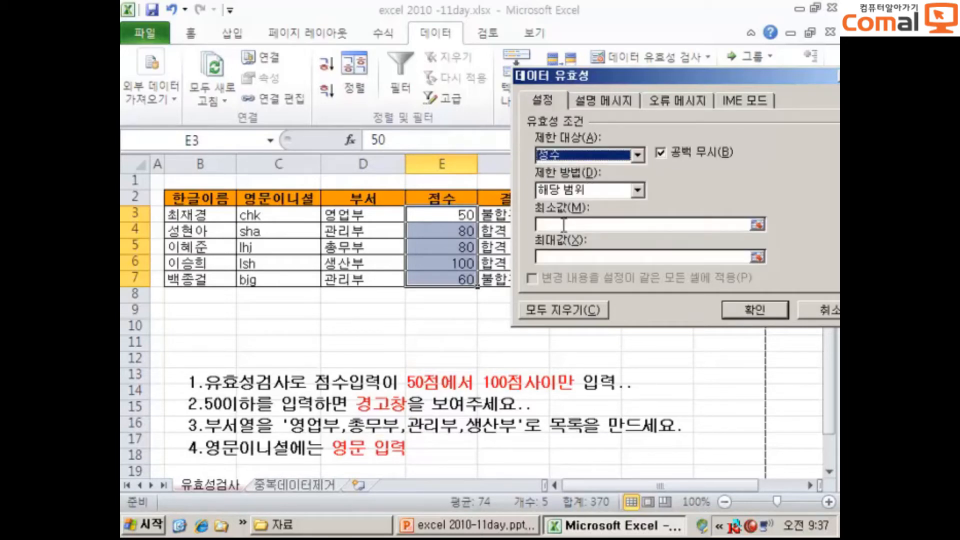
# Step: Limit the whole numbers to the range (해당 범위) with a minimum of 50 and a maximum of 100
pyautogui.click(585, 188)
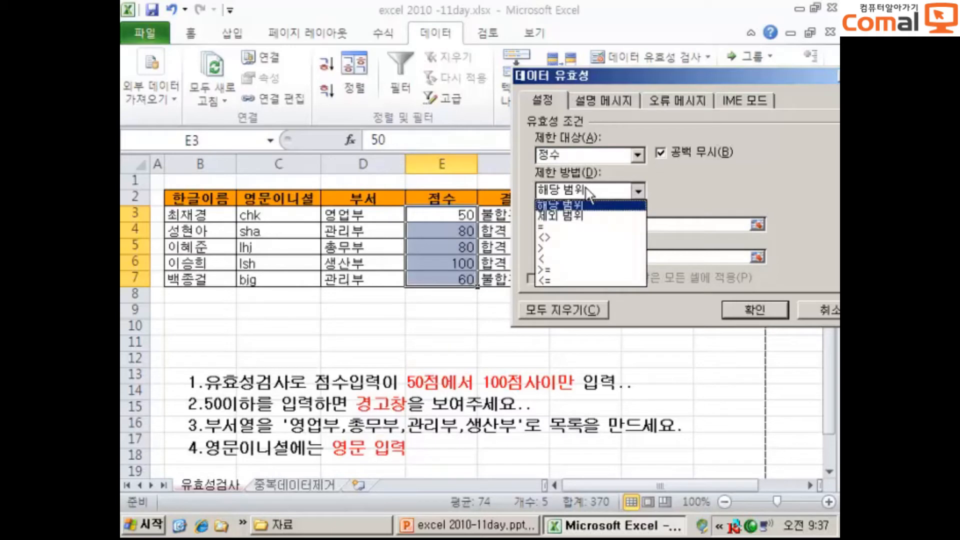
pyautogui.click(588, 194)
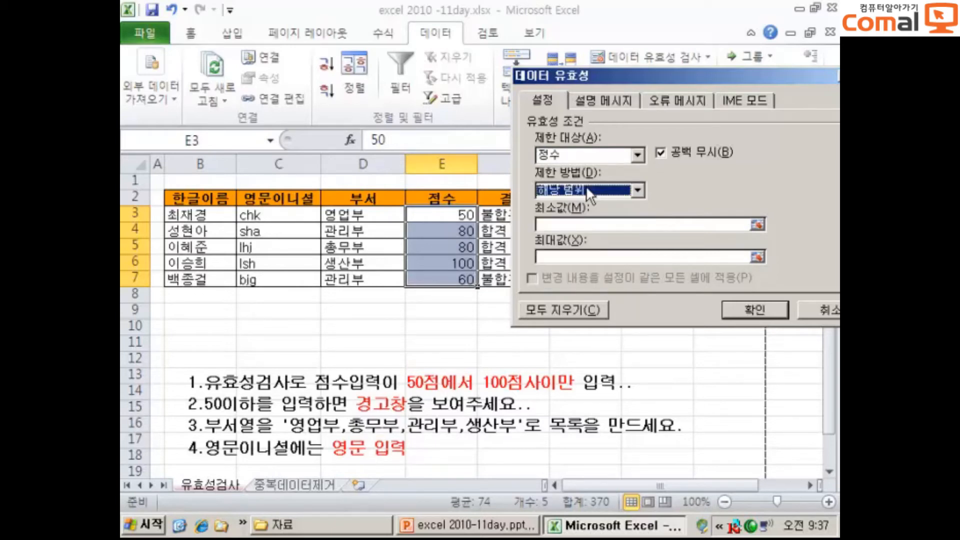
pyautogui.click(569, 218)
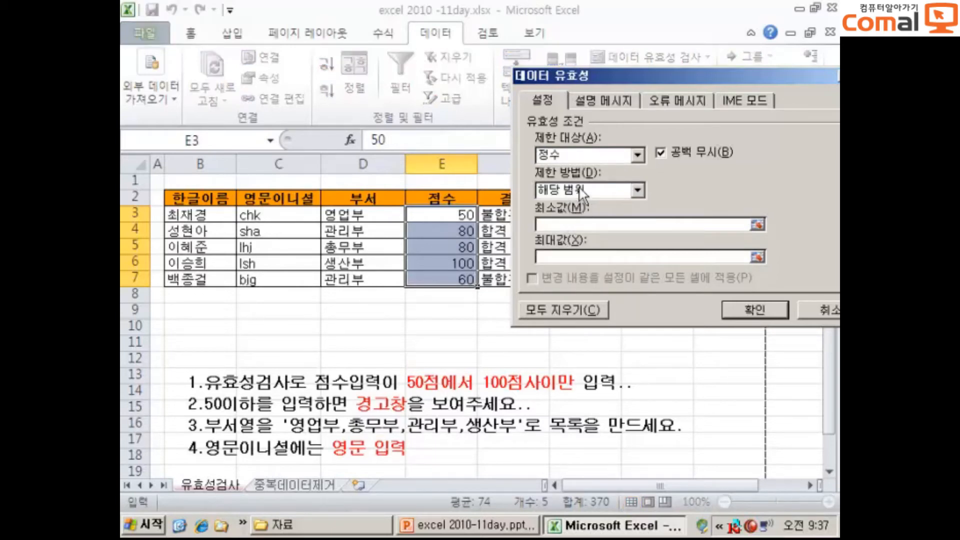
pyautogui.write('50')
pyautogui.click(609, 256)
pyautogui.write('100')
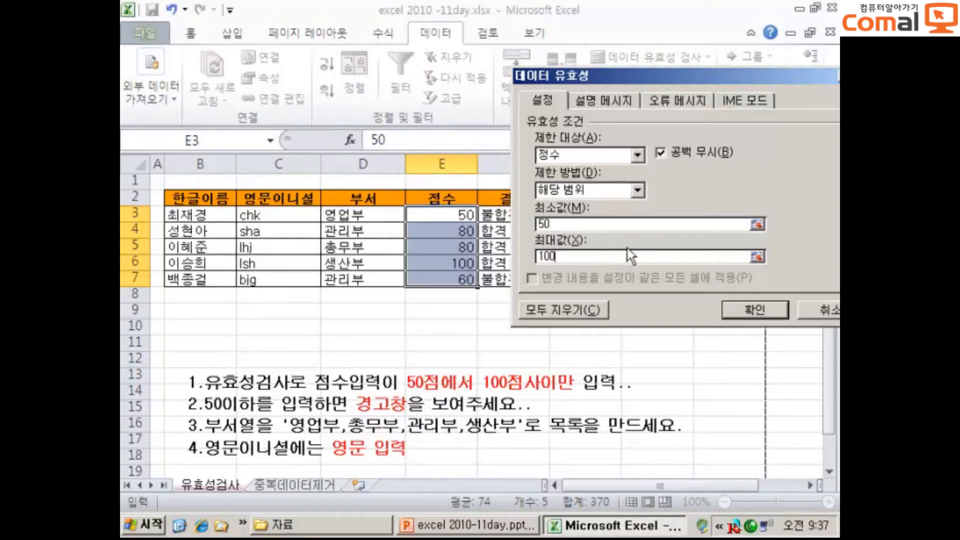
# Step: Give the validation rule the input message "50점에서 100점사이만 입력하세요.."
pyautogui.moveTo(655, 71); pyautogui.dragTo(633, 43)
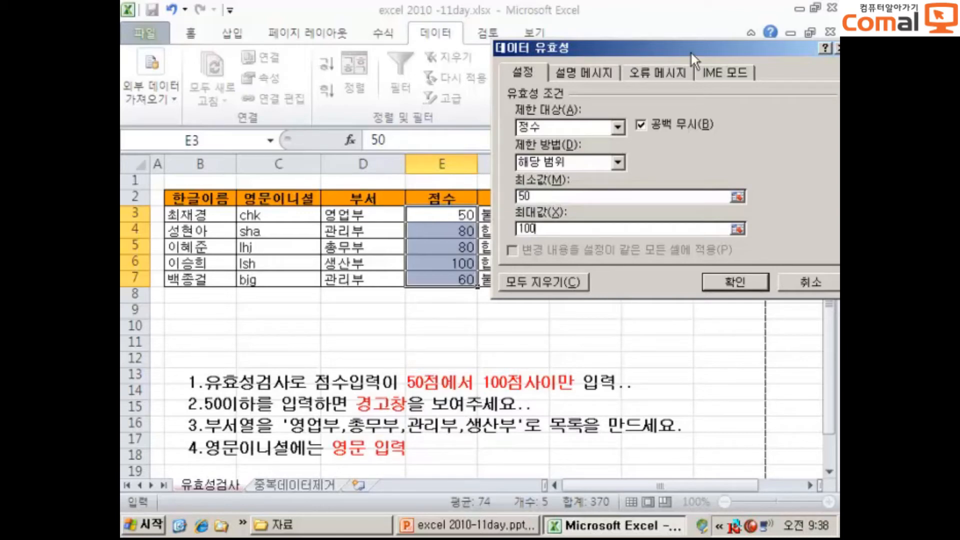
pyautogui.moveTo(685, 43); pyautogui.dragTo(666, 45)
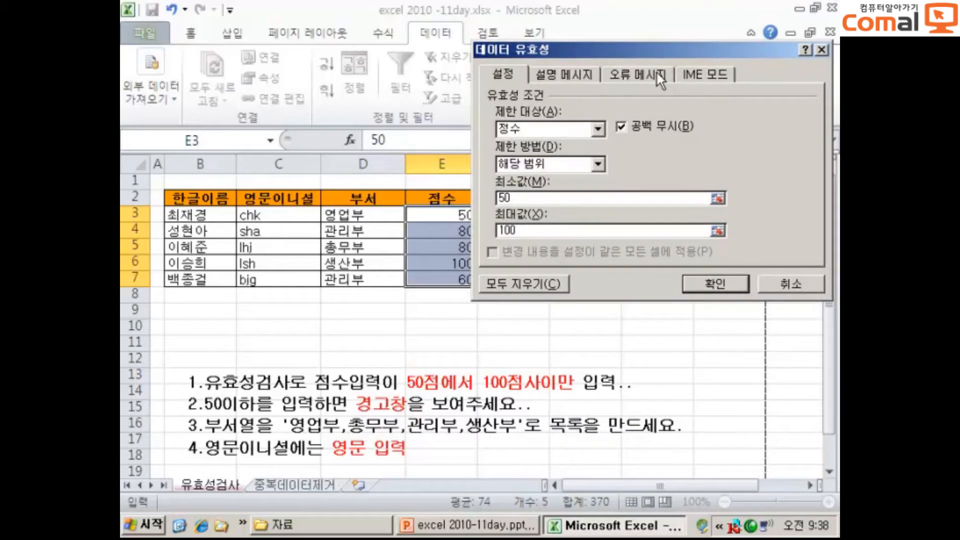
pyautogui.click(594, 73)
pyautogui.click(557, 197)
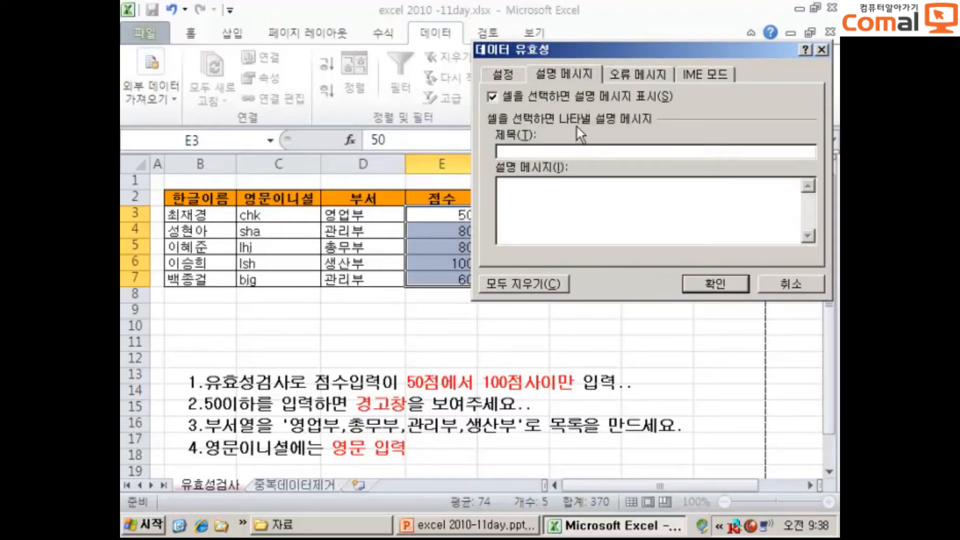
pyautogui.write('50점에서 19')
pyautogui.press('BackSpace')
pyautogui.write('00점사이만 입ㄹ력하세요..')
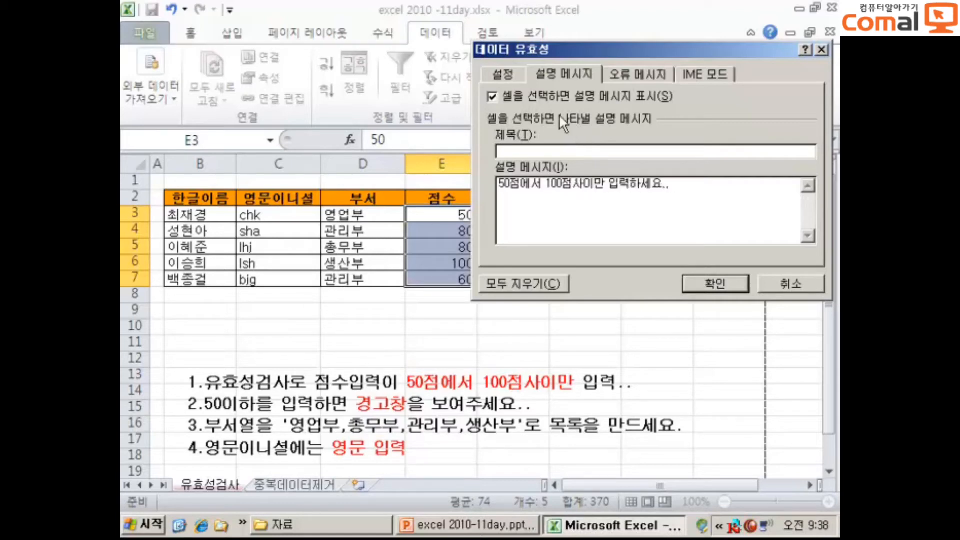
# Step: Set the error alert to the 경고 style with the message "50점이하는 입력되지 않습니다." and apply the validation rule
pyautogui.click(634, 74)
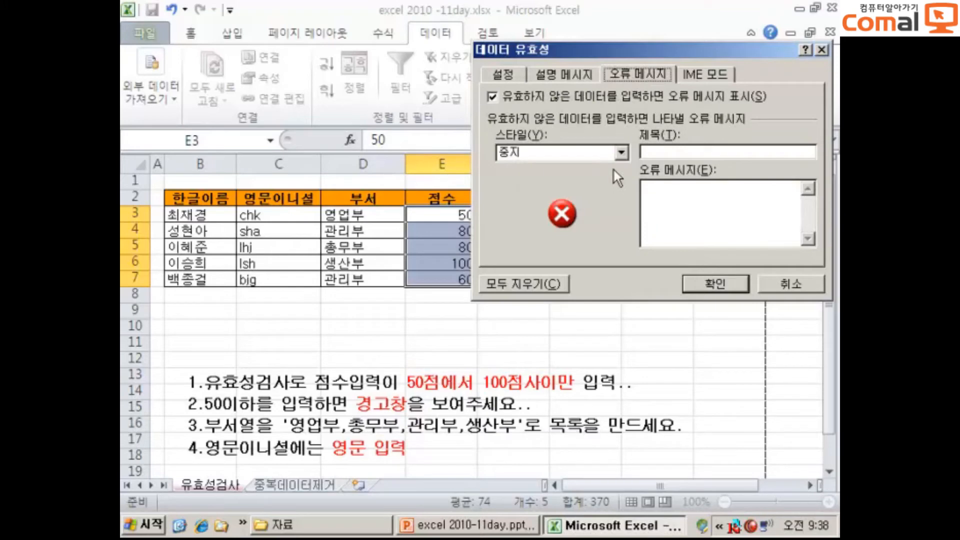
pyautogui.click(621, 152)
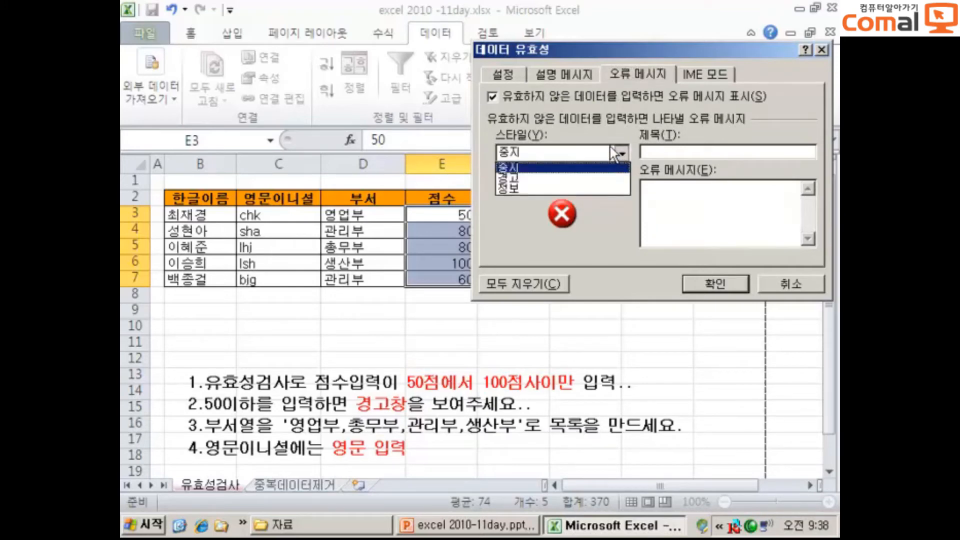
pyautogui.click(560, 177)
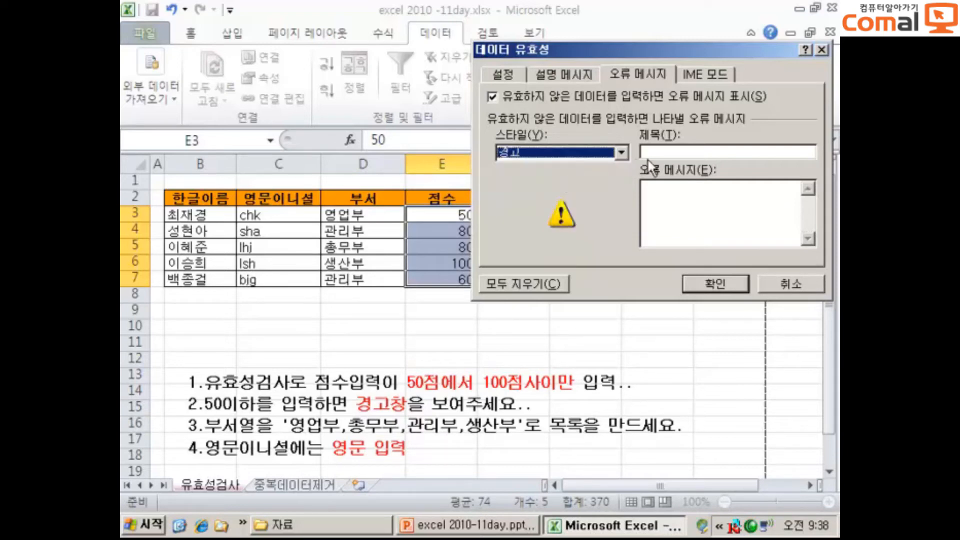
pyautogui.click(660, 183)
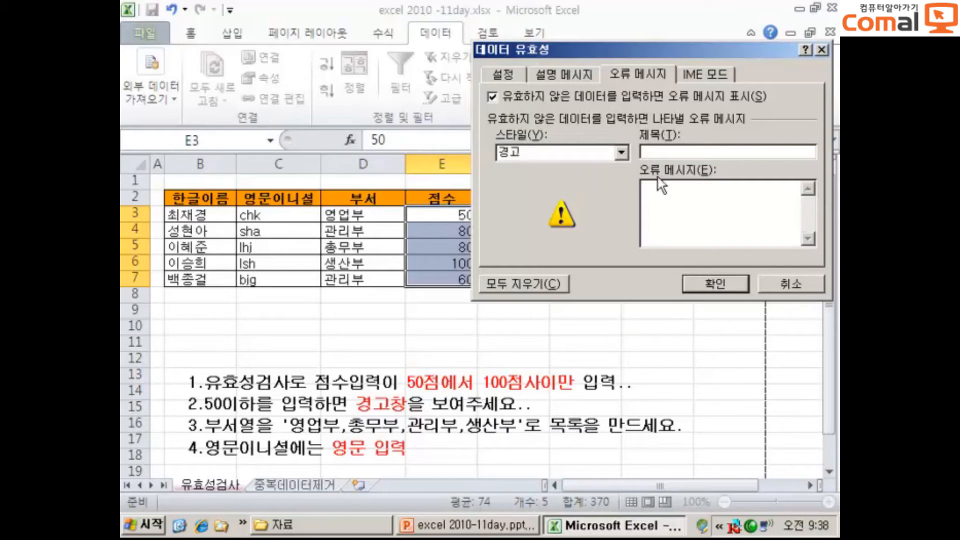
pyautogui.write('50점')
pyautogui.write('이하는 입력ㄷ')
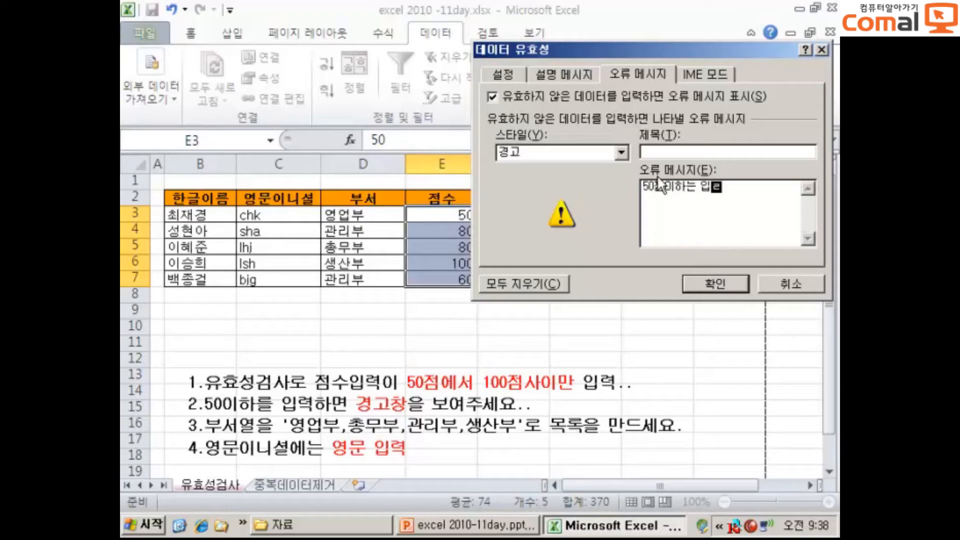
pyautogui.write('되지 않습')
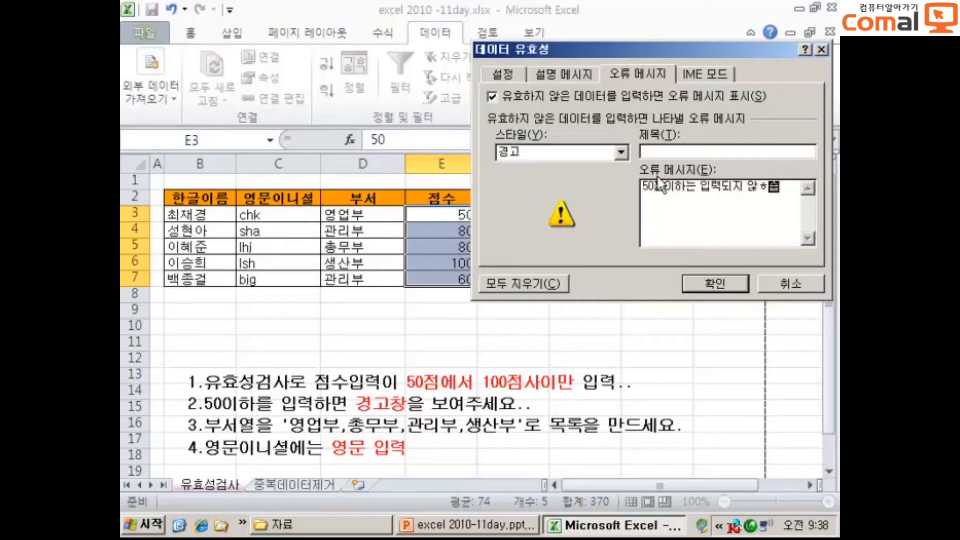
pyautogui.write('니다.')
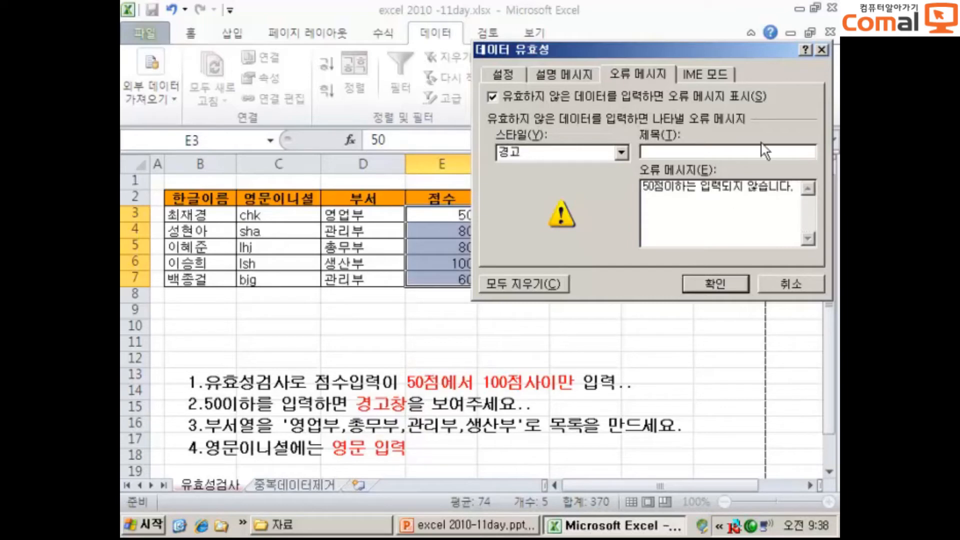
pyautogui.click(711, 280)
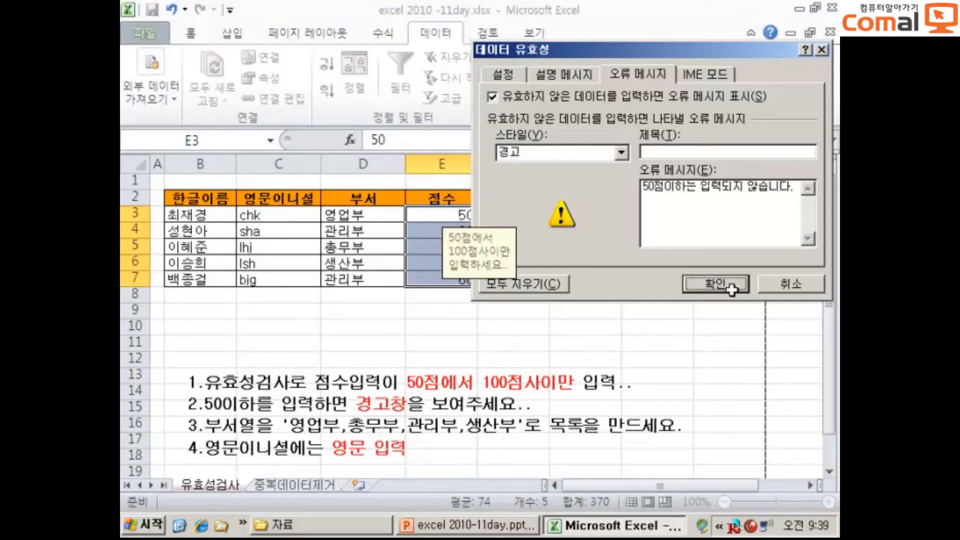
# Step: Test the rule by entering the out-of-range score 40 in E3 and choosing to continue with it
pyautogui.click(620, 326)
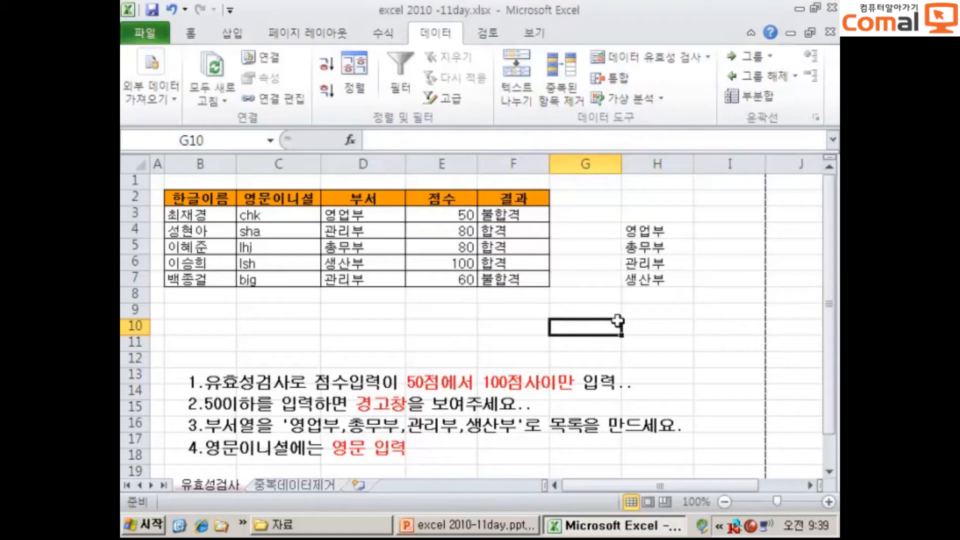
pyautogui.click(471, 217)
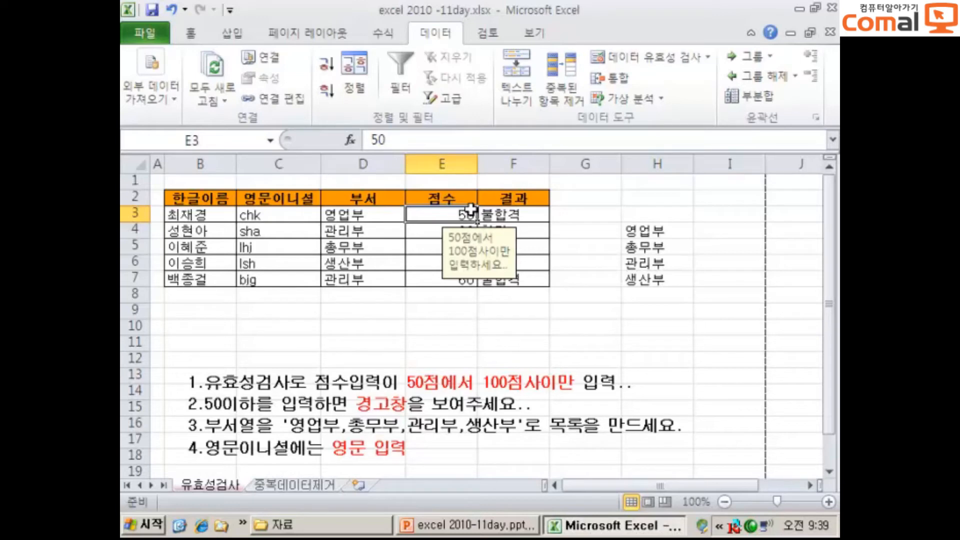
pyautogui.write('40')
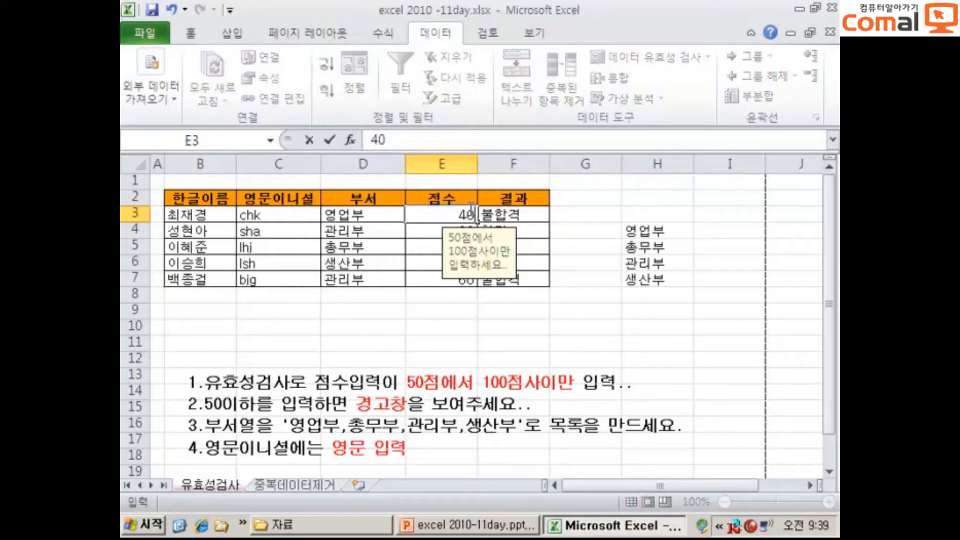
pyautogui.press('Return')
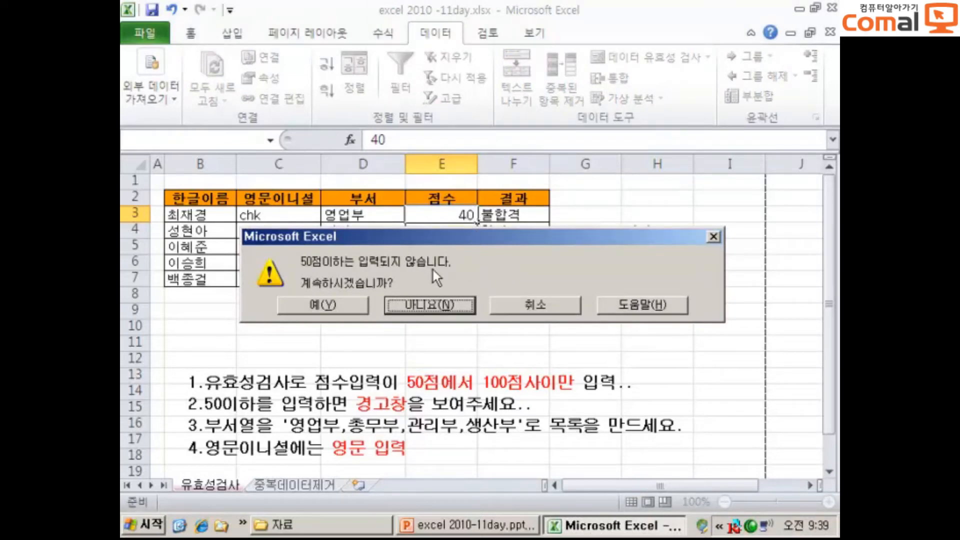
pyautogui.click(360, 298)
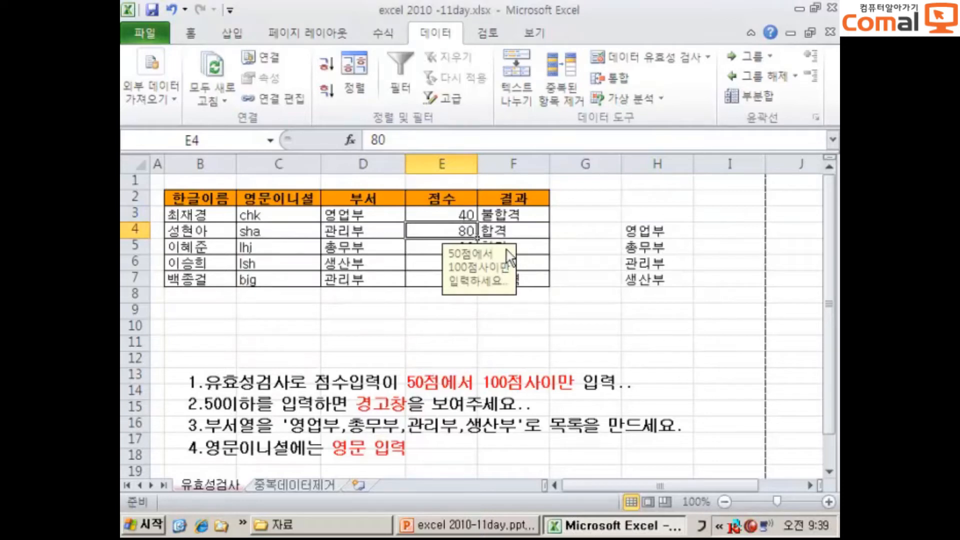
# Step: Test the warning by entering 120 in E4, decline to continue with it, and enter 80 instead
pyautogui.write('120')
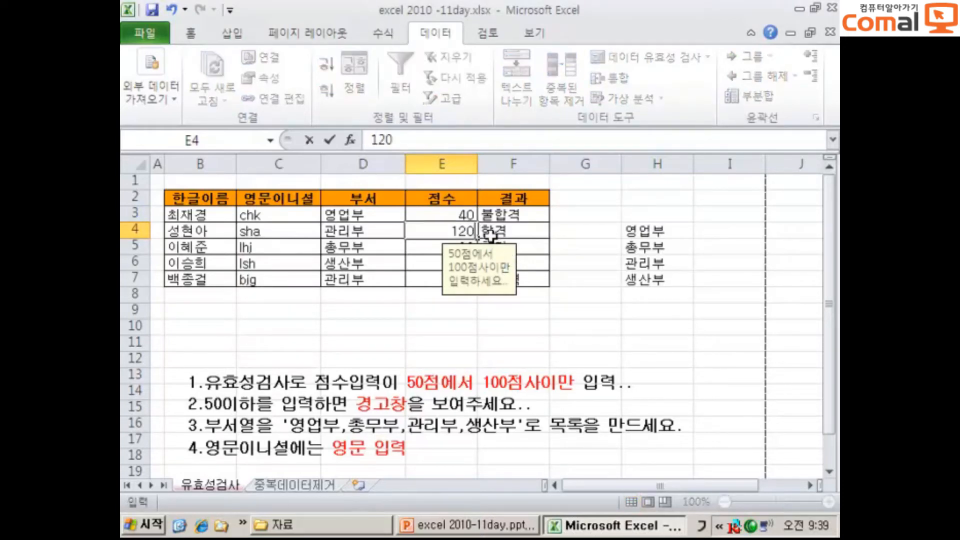
pyautogui.press('Return')
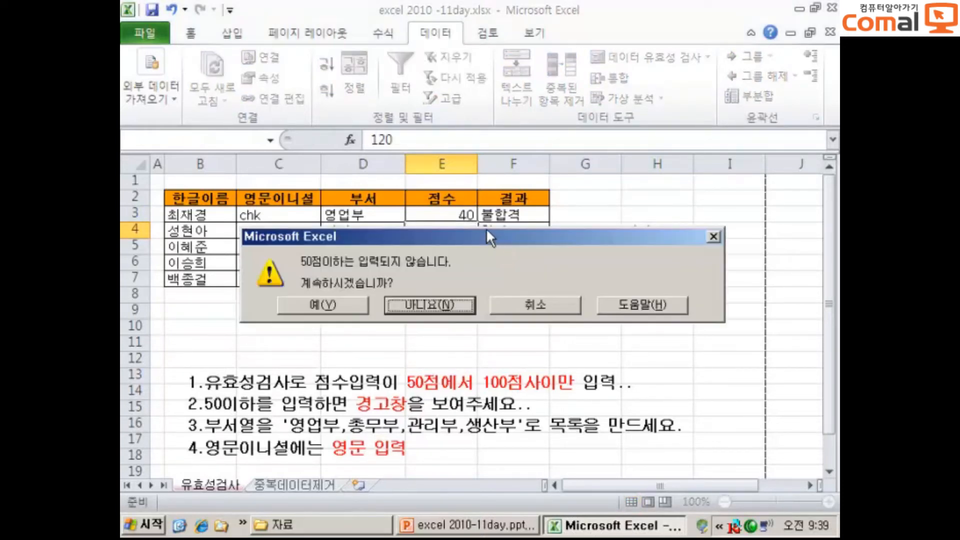
pyautogui.click(430, 301)
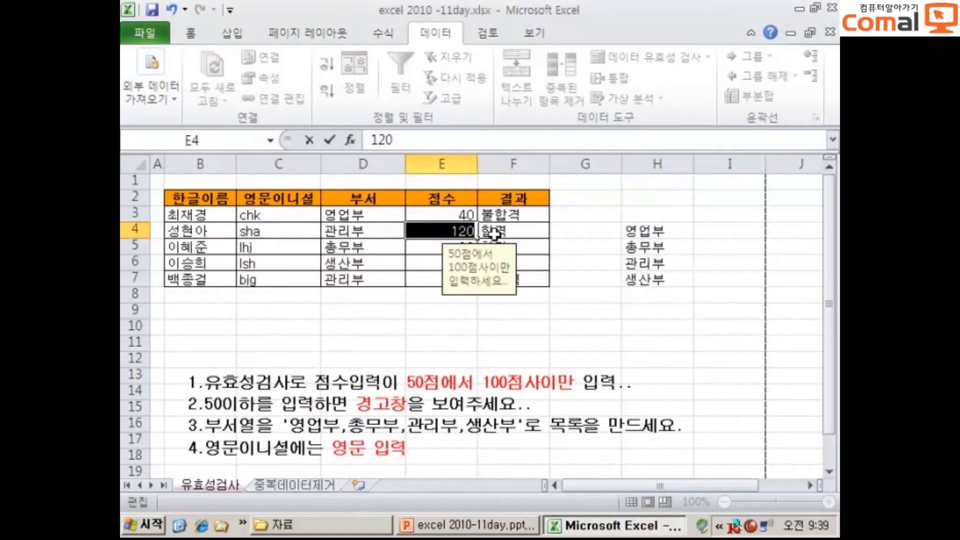
pyautogui.write('80')
pyautogui.press('Return')
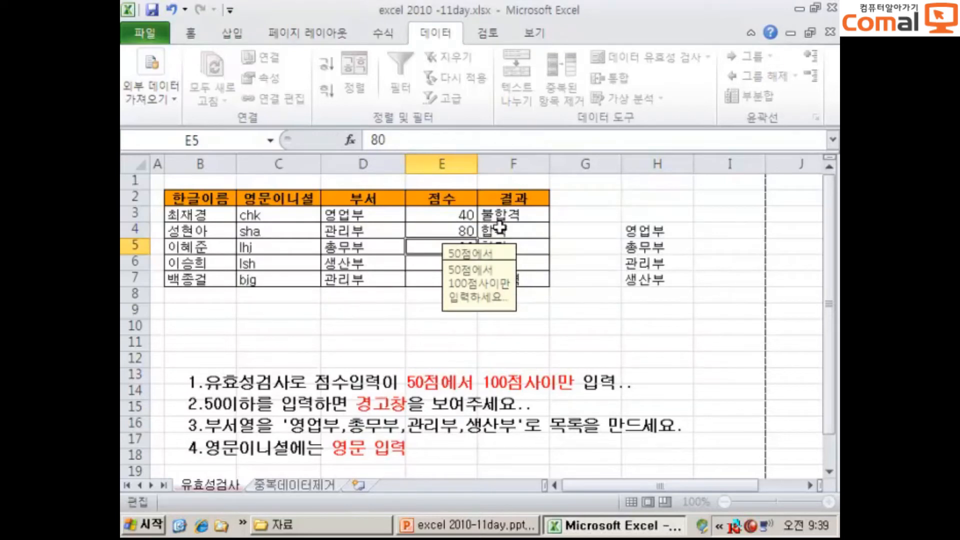
# Step: Change the error alert style of the validation rule on scores E3:E7 to 중지 and apply it
pyautogui.moveTo(454, 215); pyautogui.dragTo(458, 287)
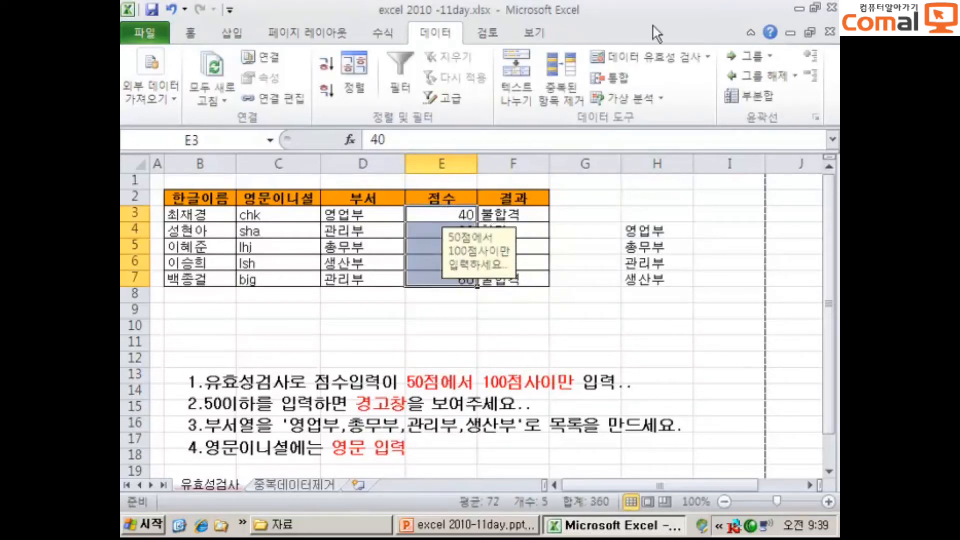
pyautogui.click(668, 48)
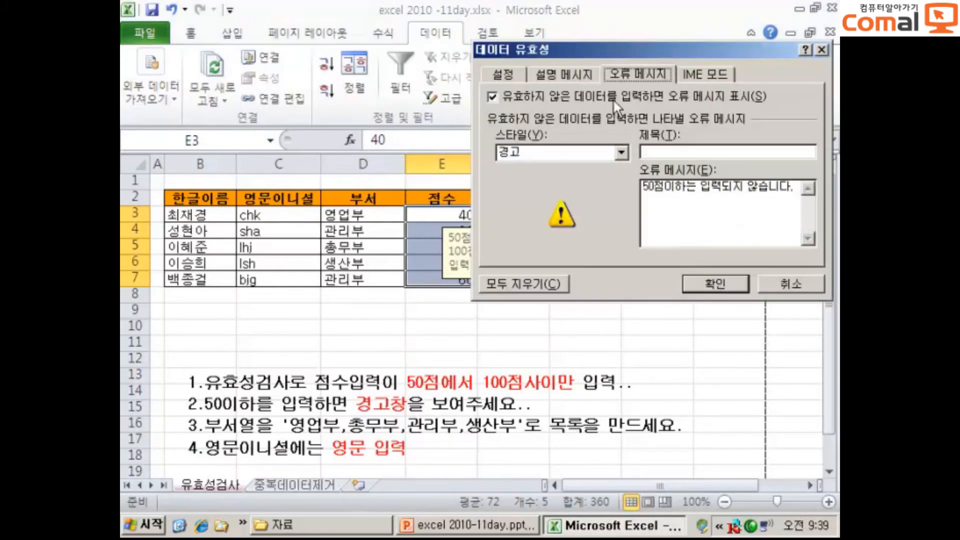
pyautogui.moveTo(619, 46); pyautogui.dragTo(571, 46)
pyautogui.click(575, 152)
pyautogui.click(518, 166)
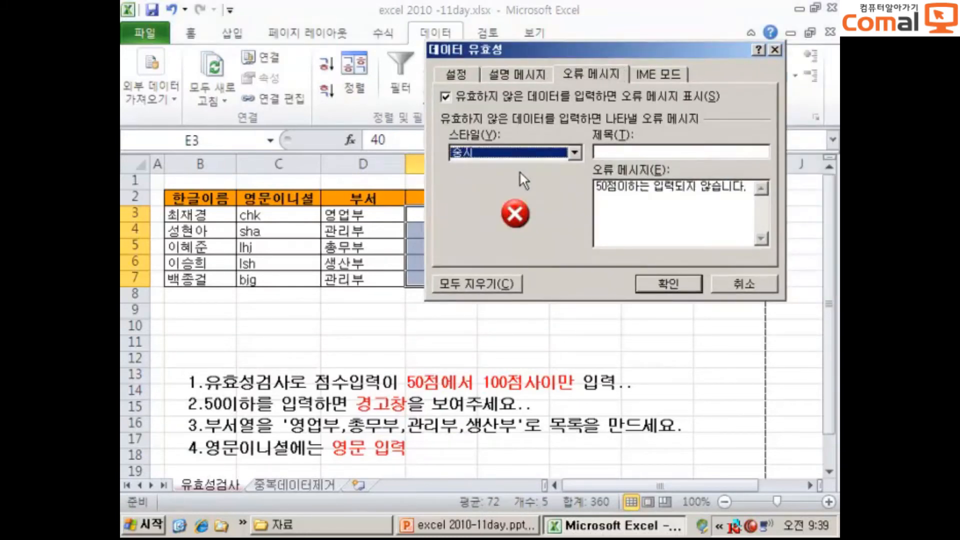
pyautogui.click(658, 281)
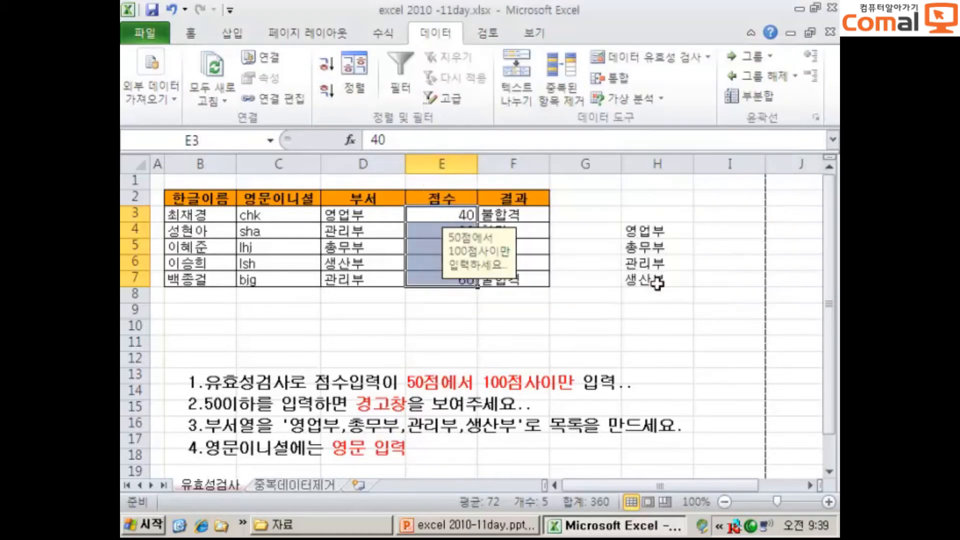
# Step: Test the stop alert by entering 40 in E3, choose to retry, and enter 50 instead
pyautogui.click(589, 314)
pyautogui.click(475, 214)
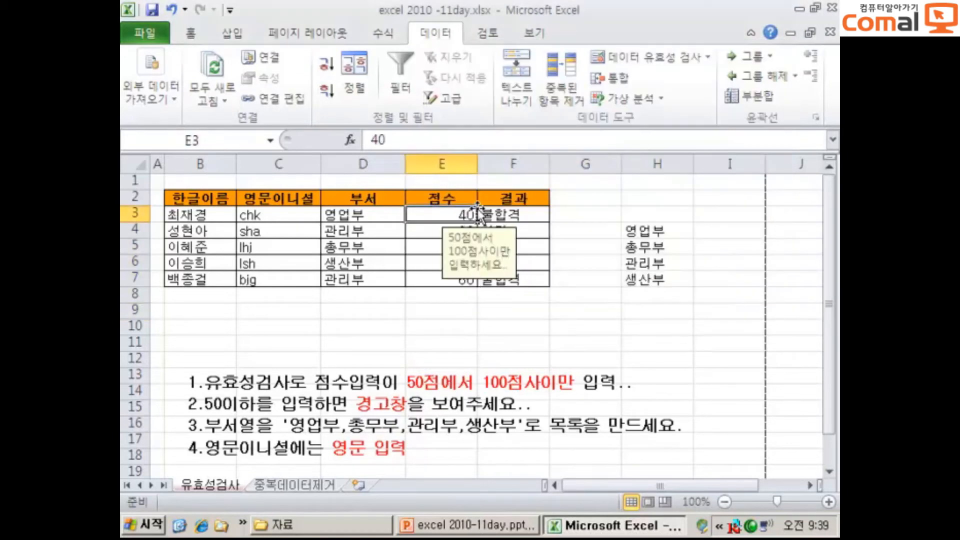
pyautogui.write('40')
pyautogui.press('Return')
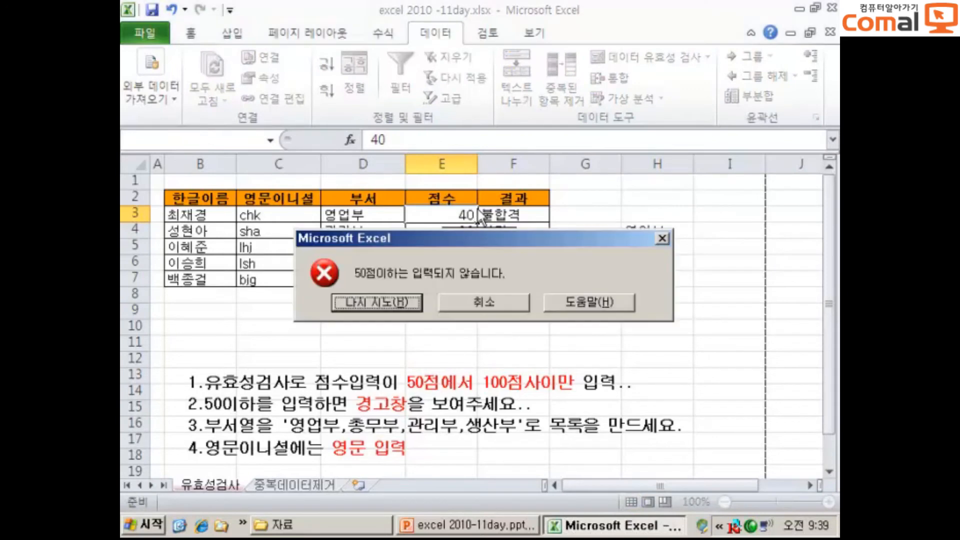
pyautogui.moveTo(490, 226); pyautogui.dragTo(475, 165)
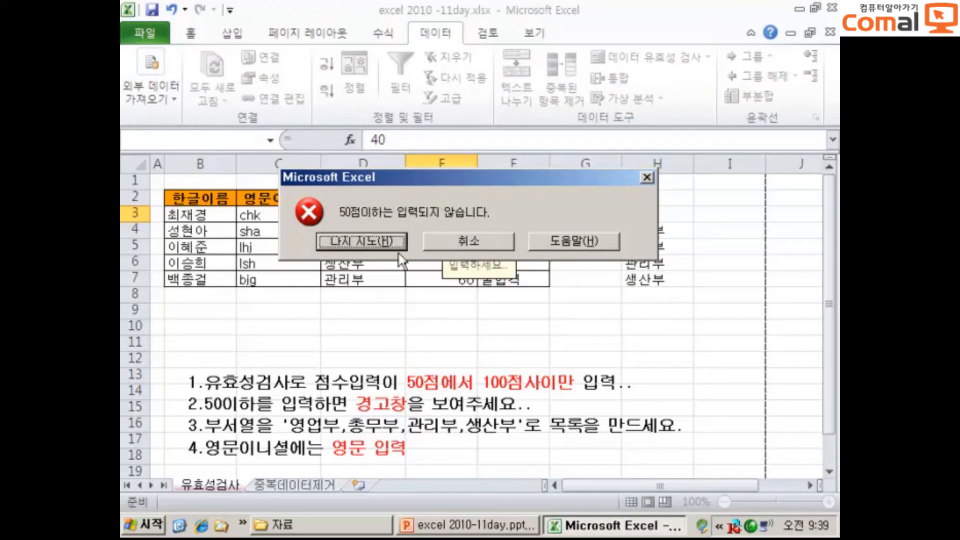
pyautogui.click(386, 244)
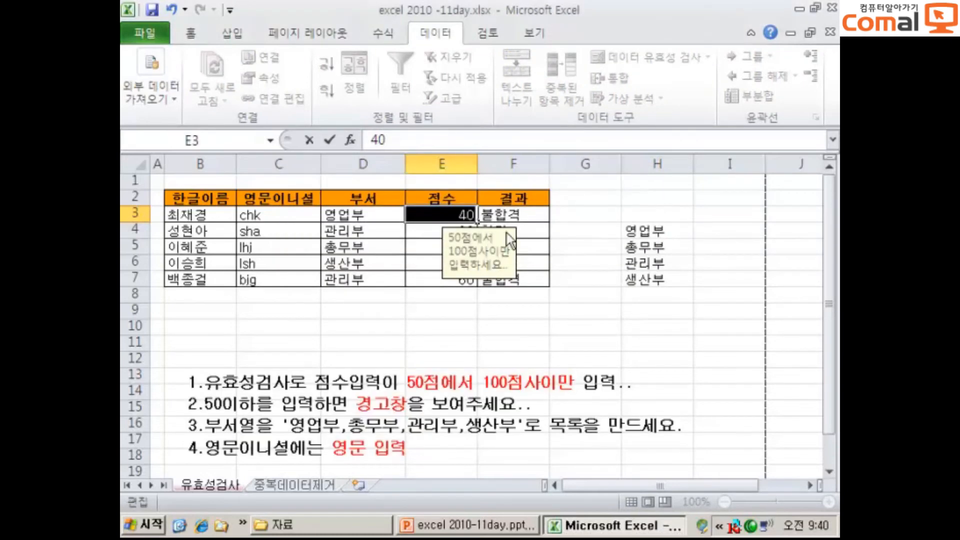
pyautogui.write('50')
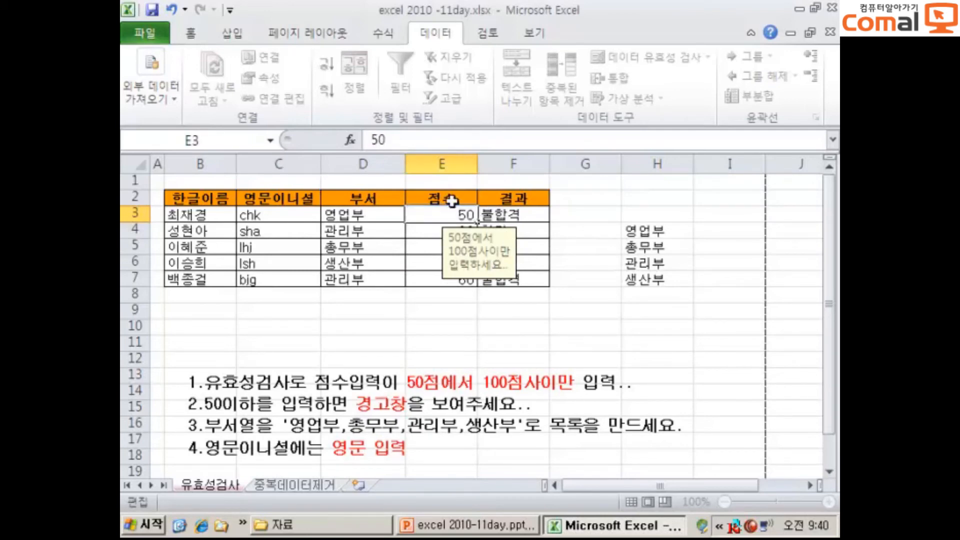
pyautogui.press('Return')
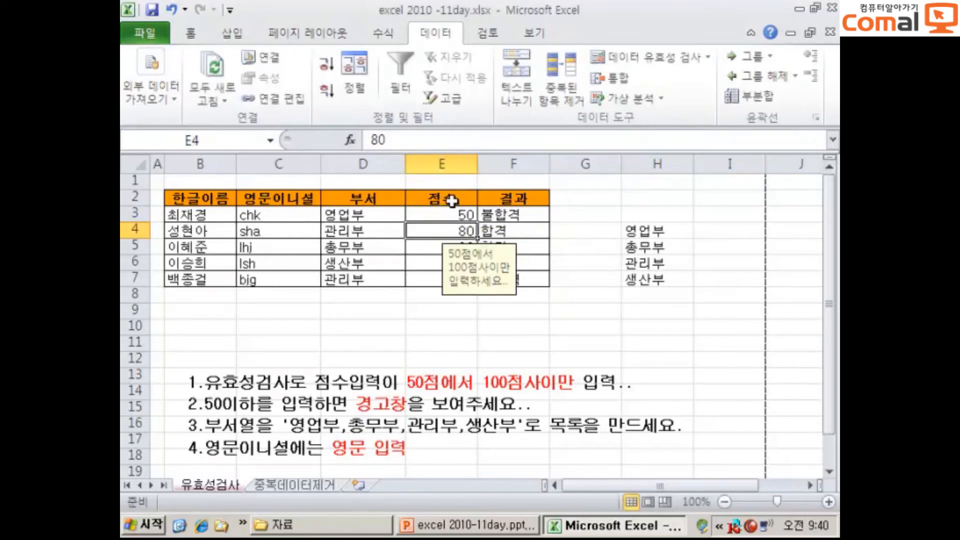
# Step: Test the stop alert in E4 with the scores 120 and 45, retrying each time, and finish with 80
pyautogui.write('120')
pyautogui.press('Return')
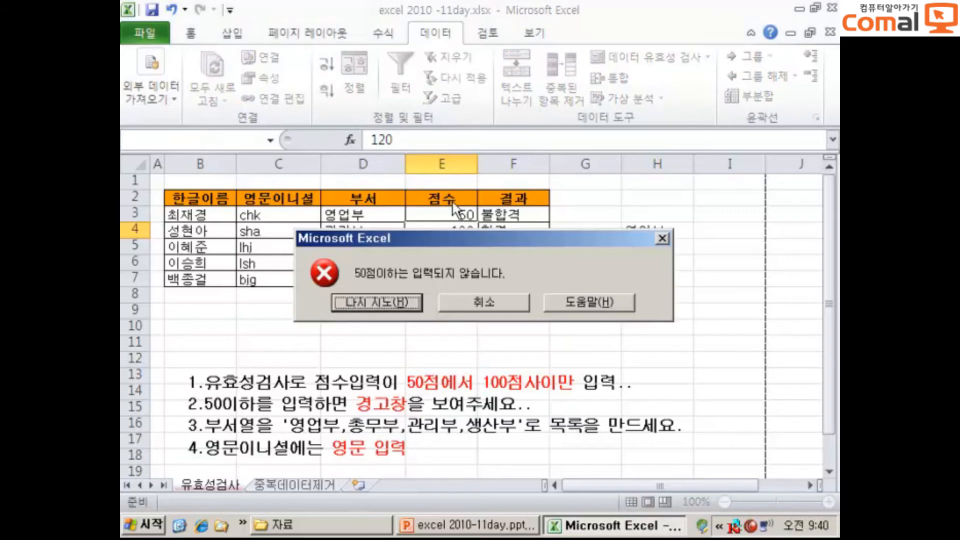
pyautogui.press('Return')
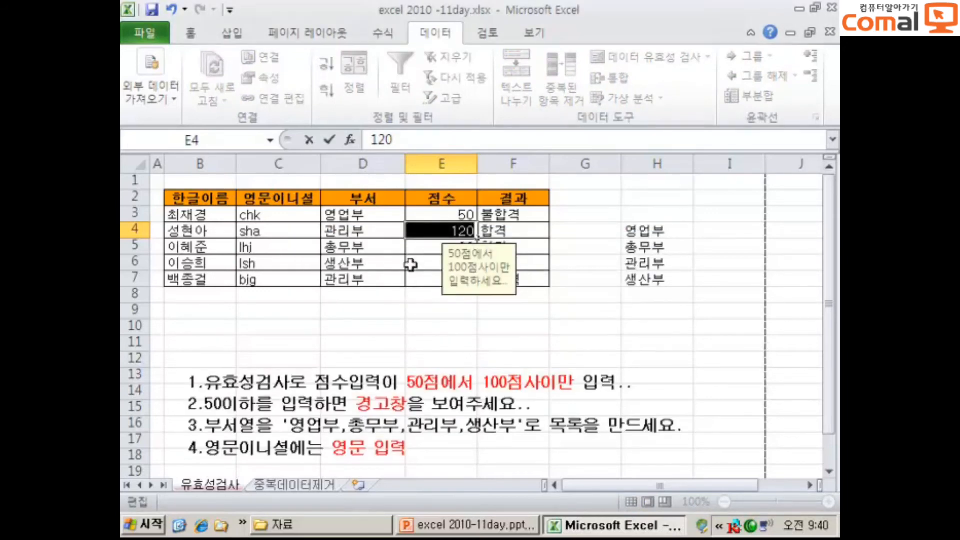
pyautogui.write('45')
pyautogui.press('Return')
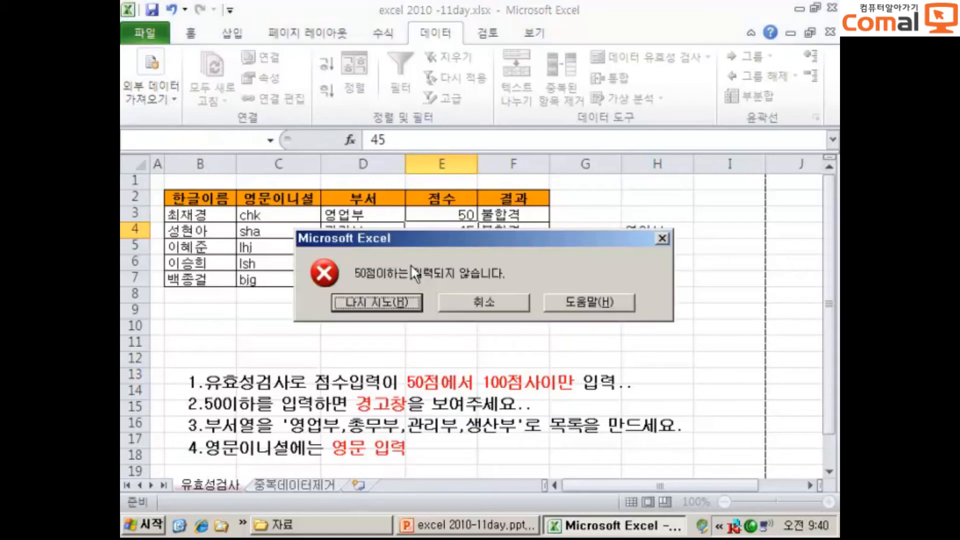
pyautogui.click(400, 300)
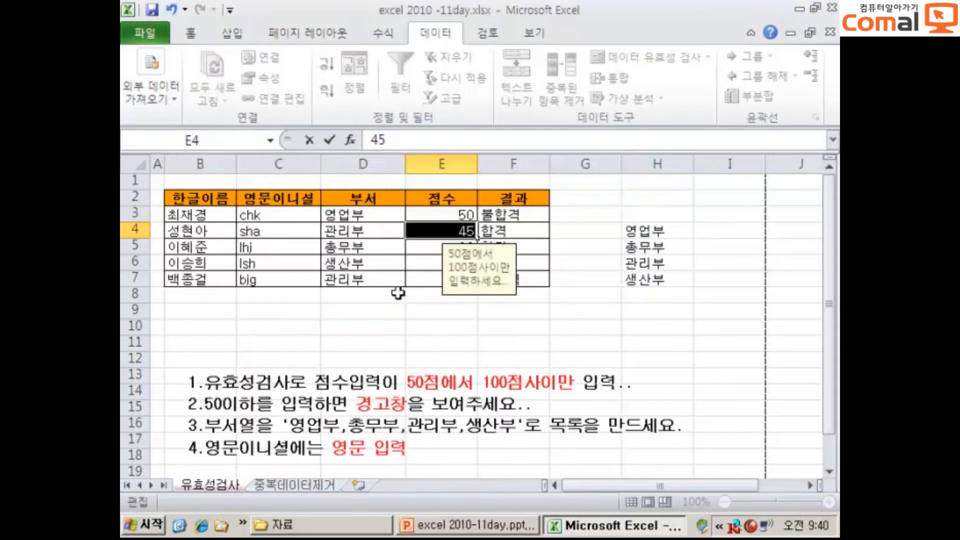
pyautogui.write('80')
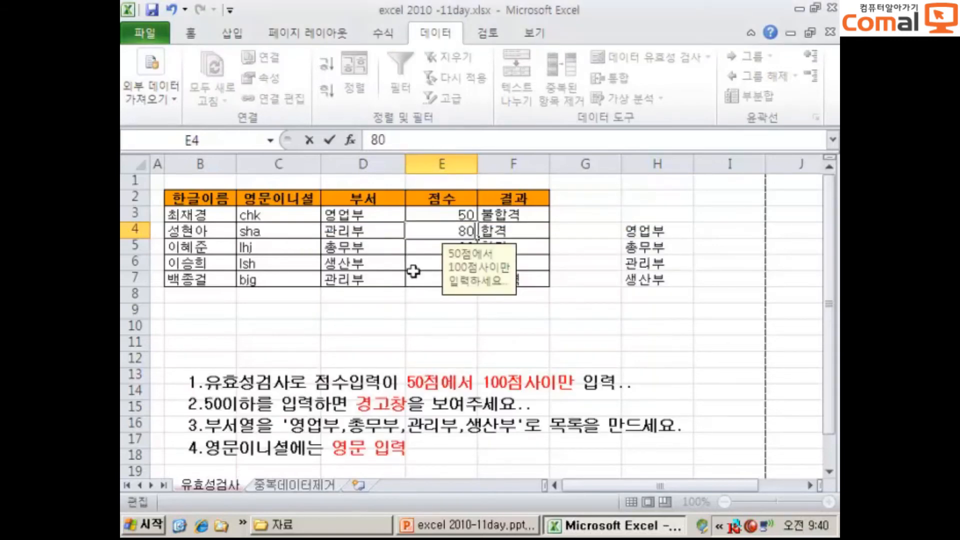
pyautogui.press('Return')
pyautogui.click(561, 326)
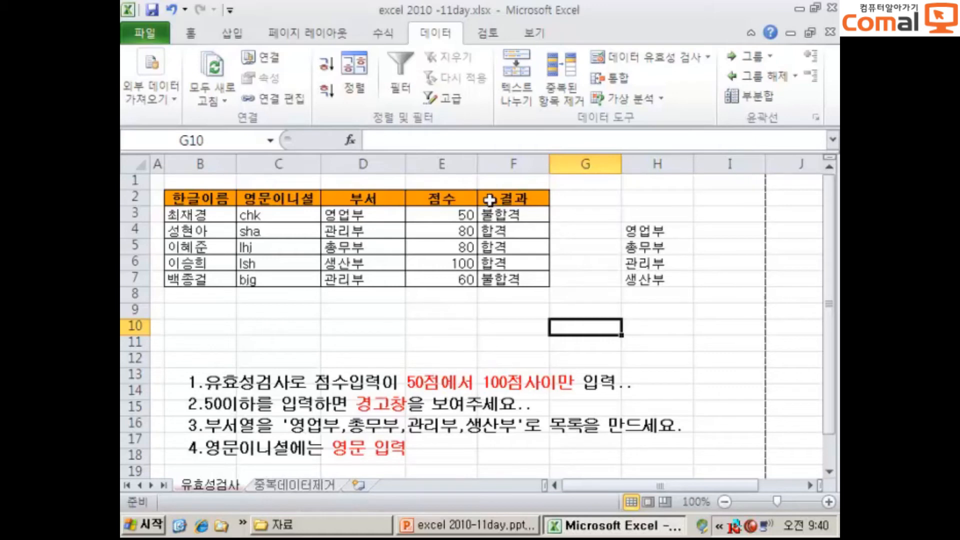
# Step: Clear the validation settings for department cells D3:D7 and set the rule to allow a list (목록)
pyautogui.click(353, 214)
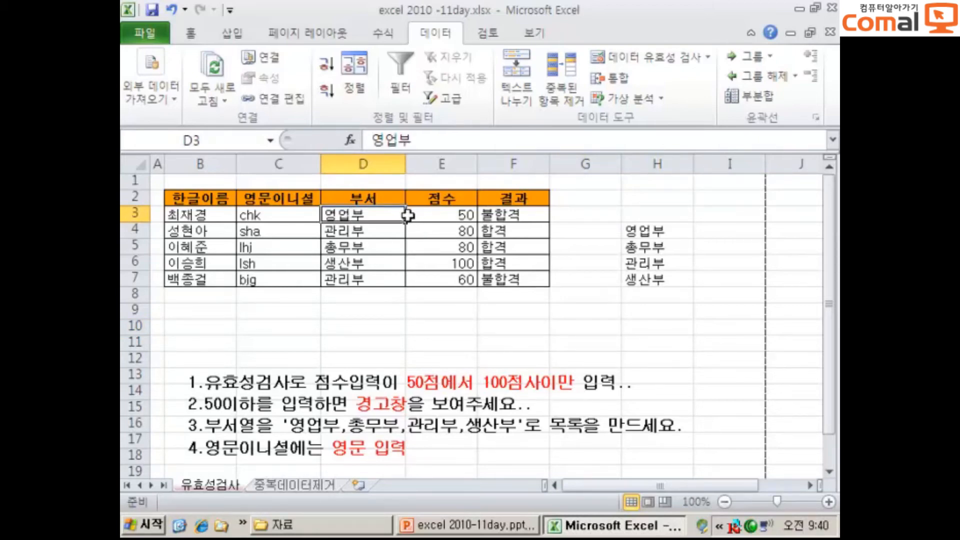
pyautogui.moveTo(394, 214); pyautogui.dragTo(391, 278)
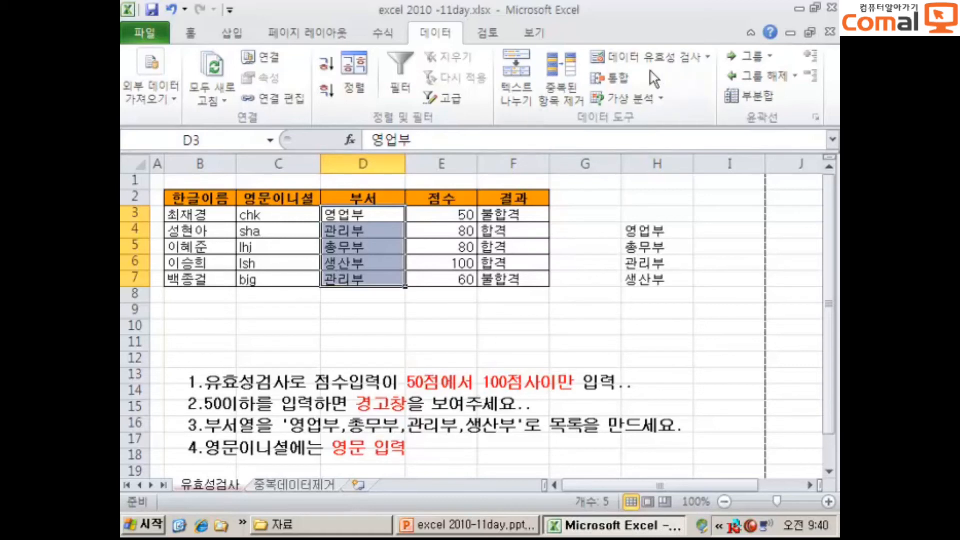
pyautogui.click(649, 58)
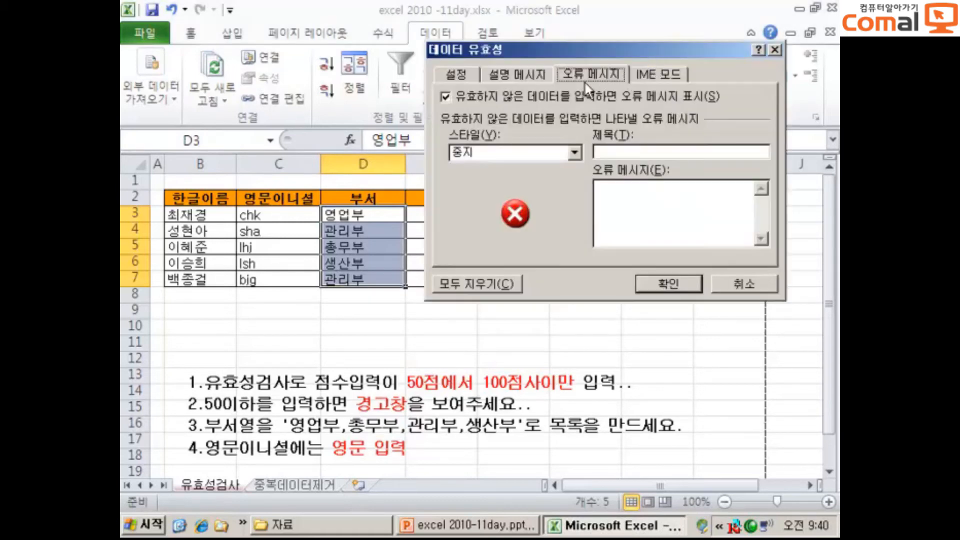
pyautogui.click(500, 283)
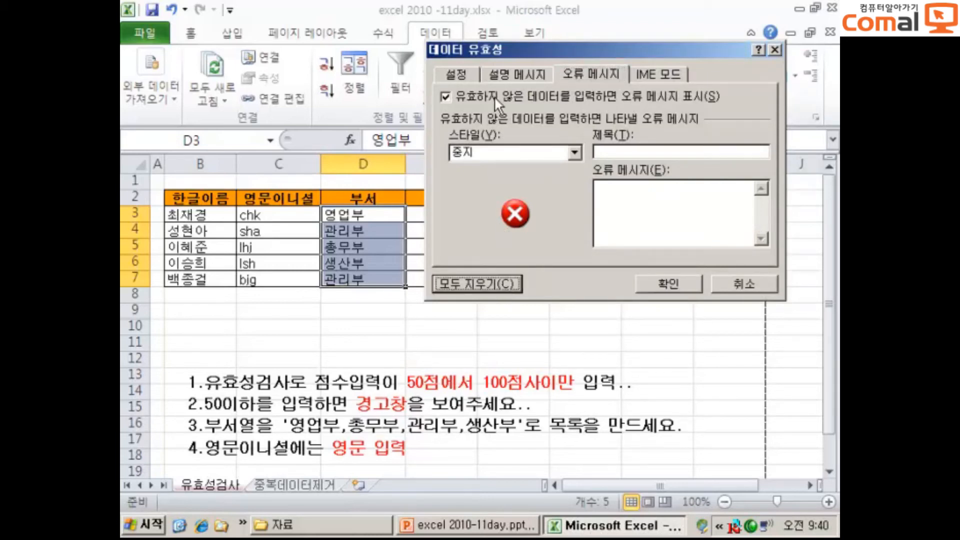
pyautogui.click(456, 75)
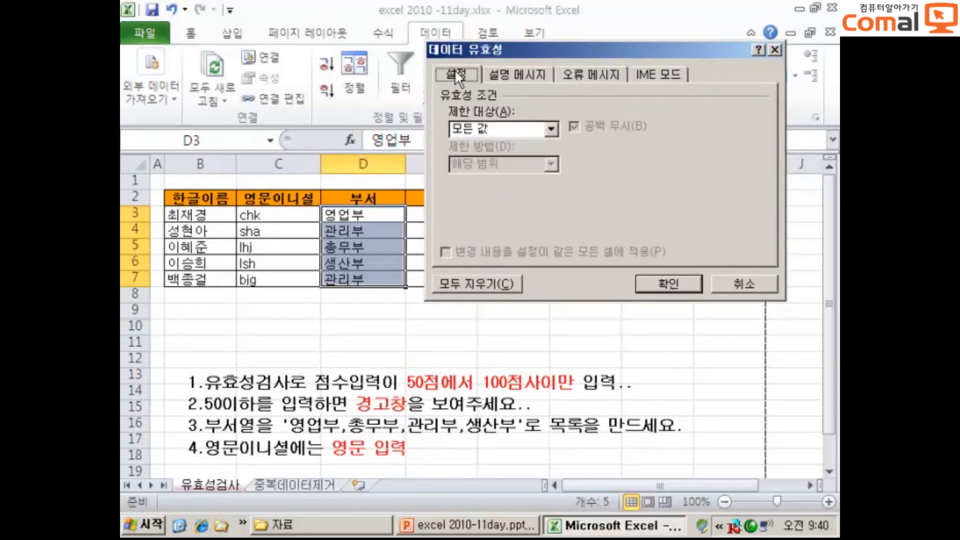
pyautogui.click(550, 129)
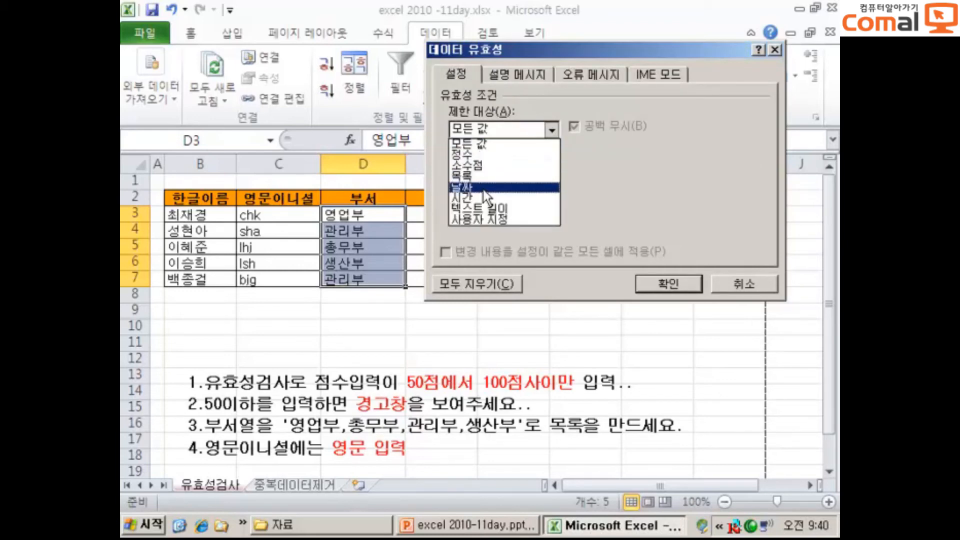
pyautogui.click(484, 176)
pyautogui.moveTo(527, 53); pyautogui.dragTo(544, 70)
# Step: Give the list the source "영업부,총무부,관리부,생산부" and apply the validation rule
pyautogui.click(523, 212)
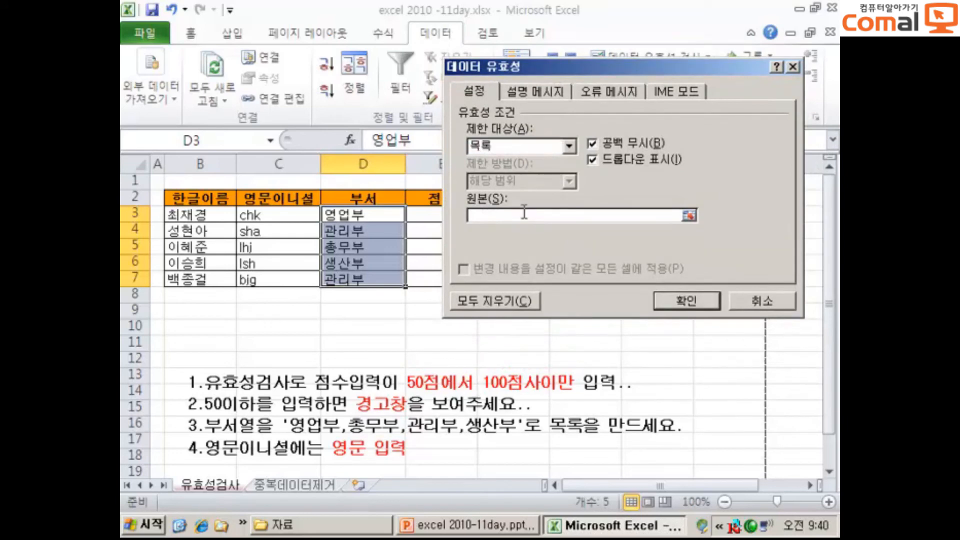
pyautogui.write('ㅇ')
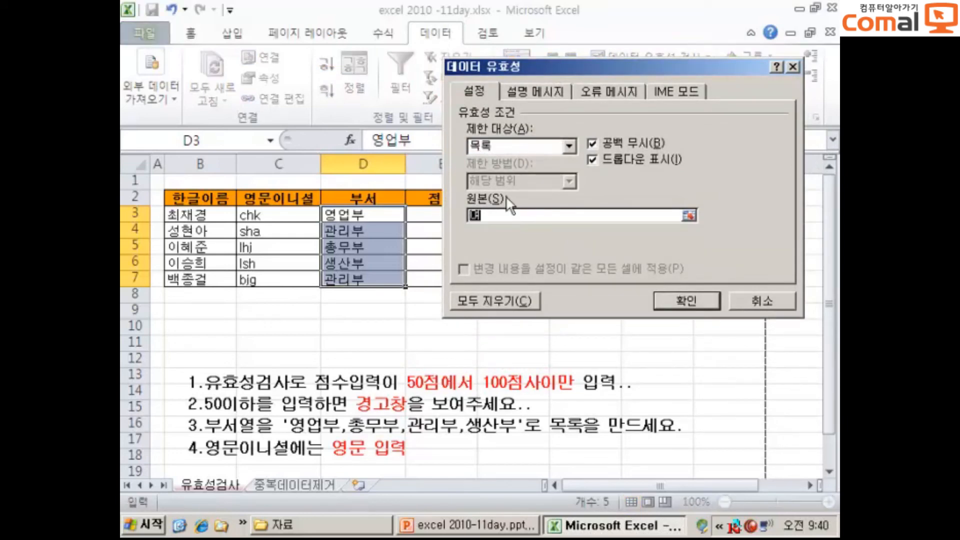
pyautogui.write('여업')
pyautogui.press('BackSpace')
pyautogui.press('BackSpace')
pyautogui.write('영업ㅂ')
pyautogui.write('ㅜ,')
pyautogui.write('총무부')
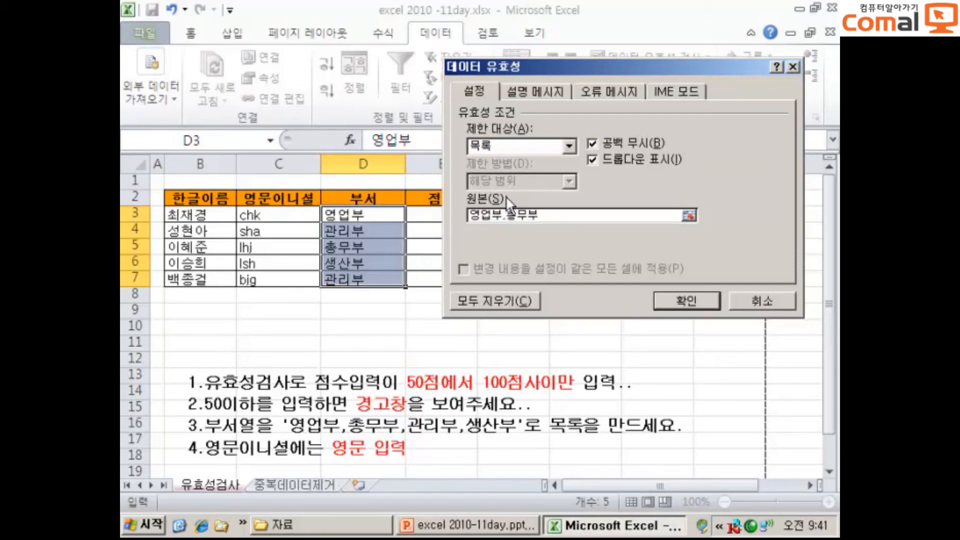
pyautogui.write(',관리부,')
pyautogui.write('새')
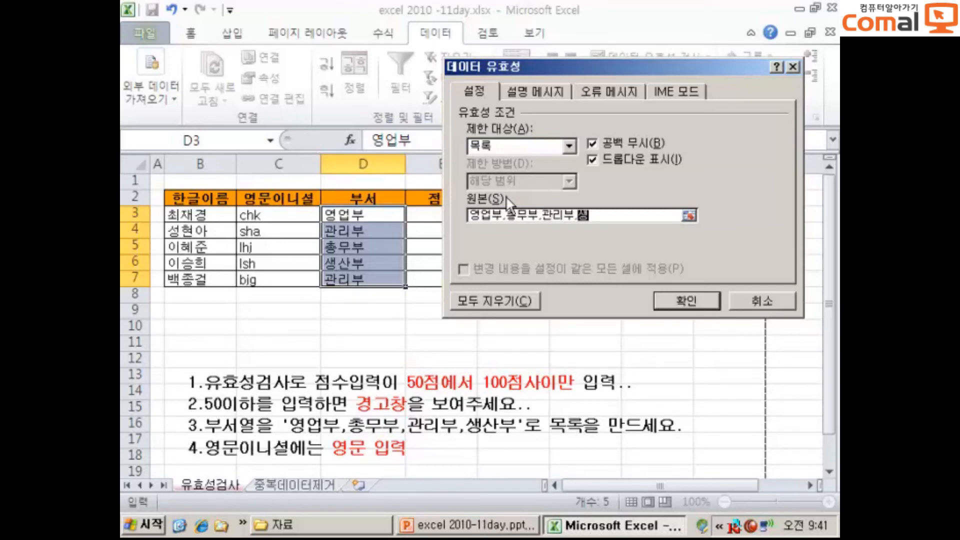
pyautogui.write('생산부')
pyautogui.click(687, 300)
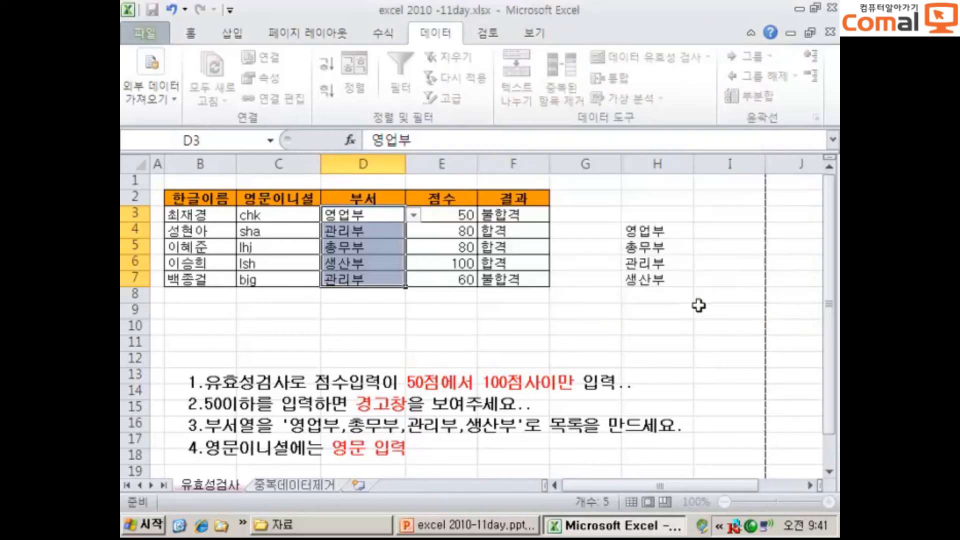
# Step: Try out the department list by choosing 관리부 for D3 and 총무부 for D4
pyautogui.click(555, 310)
pyautogui.click(401, 220)
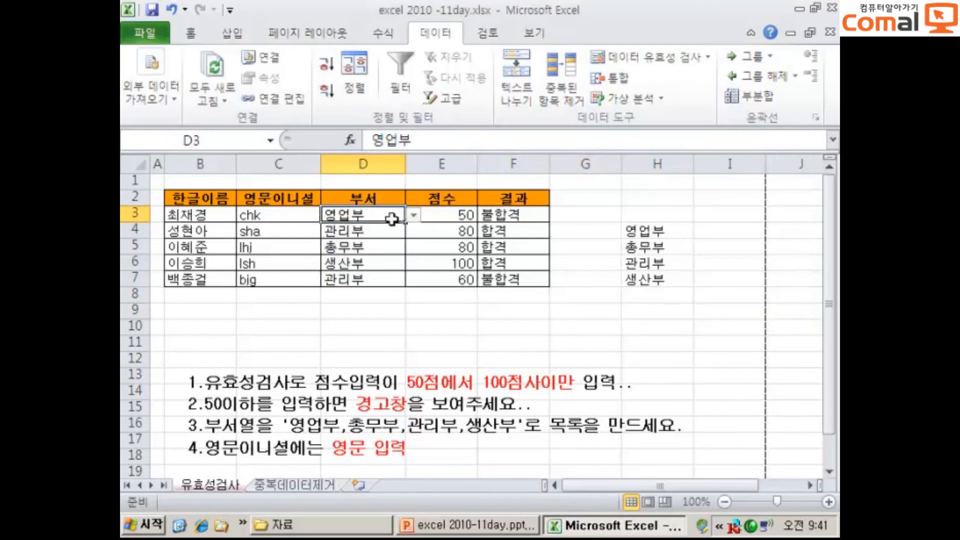
pyautogui.click(414, 215)
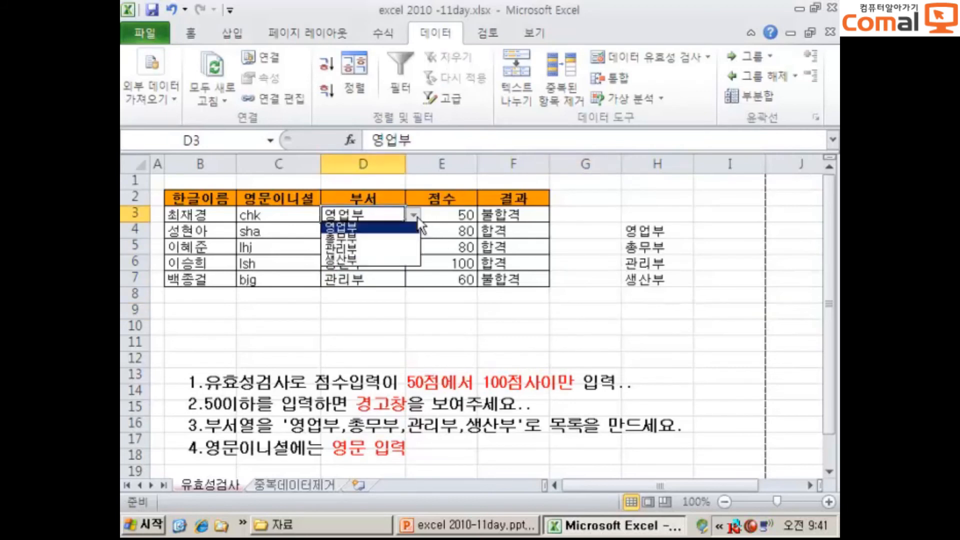
pyautogui.click(400, 248)
pyautogui.click(392, 230)
pyautogui.click(413, 231)
pyautogui.click(402, 253)
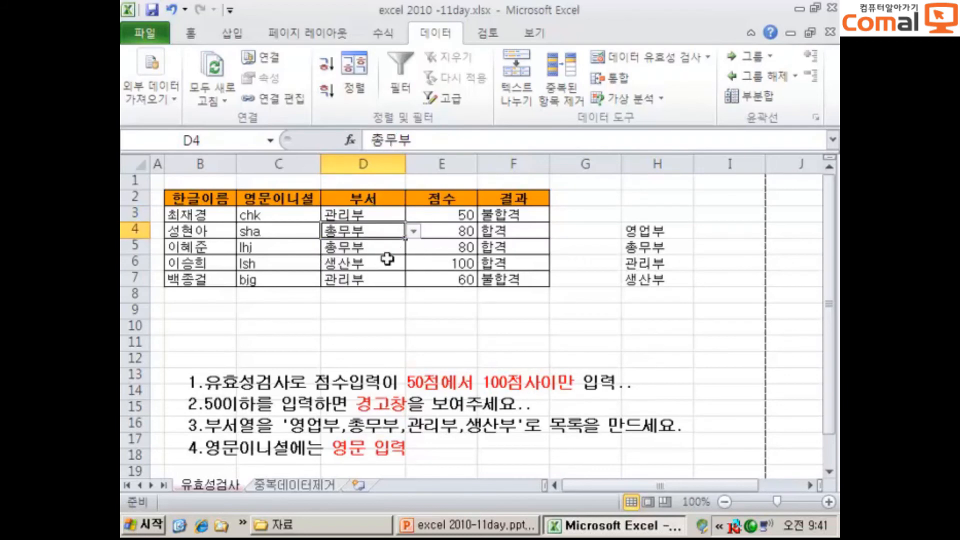
# Step: Try out the department list in D6 by choosing 총무부 and then 영업부
pyautogui.click(388, 258)
pyautogui.click(414, 263)
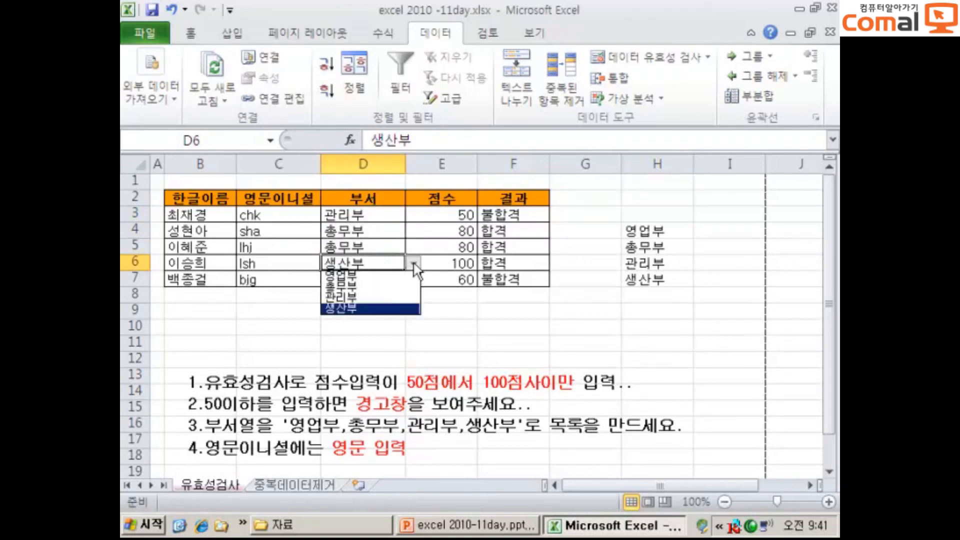
pyautogui.click(404, 285)
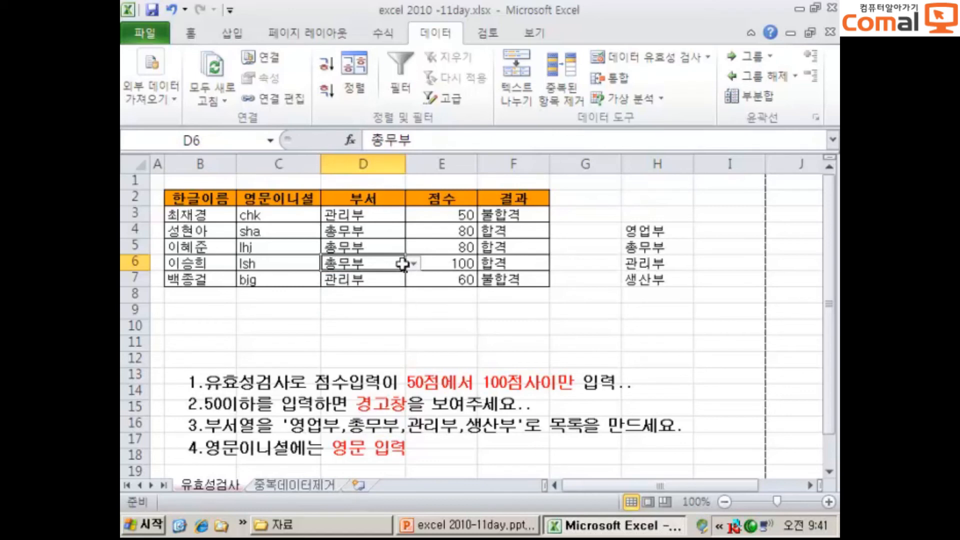
pyautogui.click(414, 263)
pyautogui.click(395, 278)
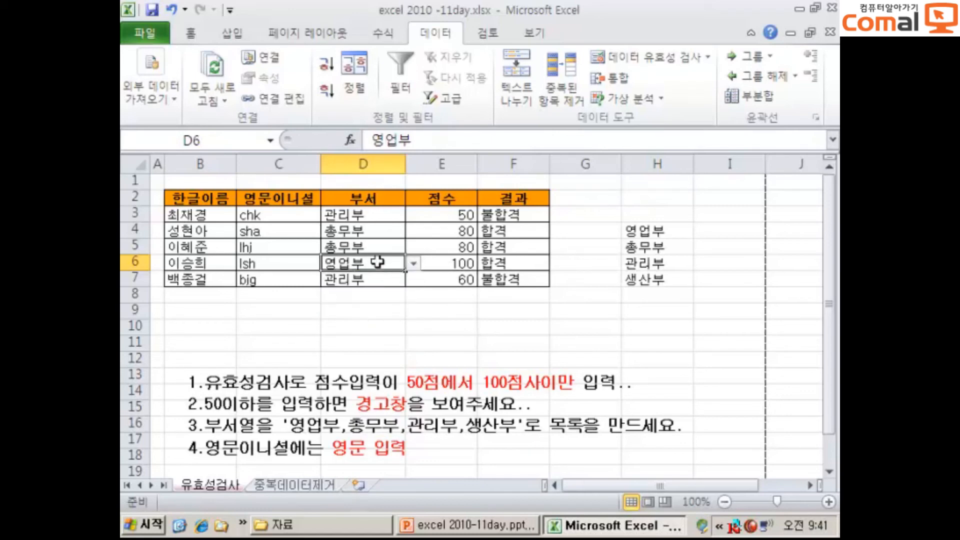
# Step: Clear all data validation settings from the department cells D3:D7
pyautogui.moveTo(375, 217); pyautogui.dragTo(379, 278)
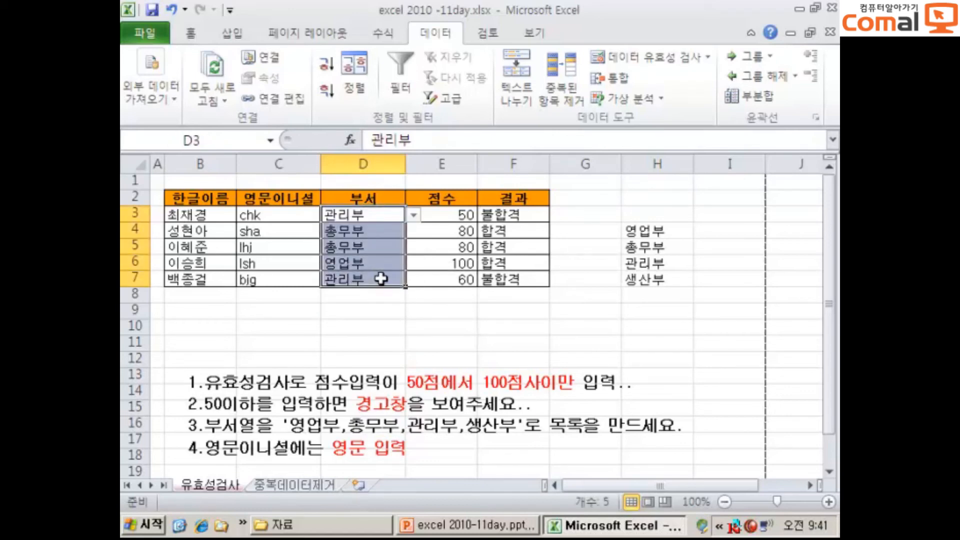
pyautogui.click(644, 59)
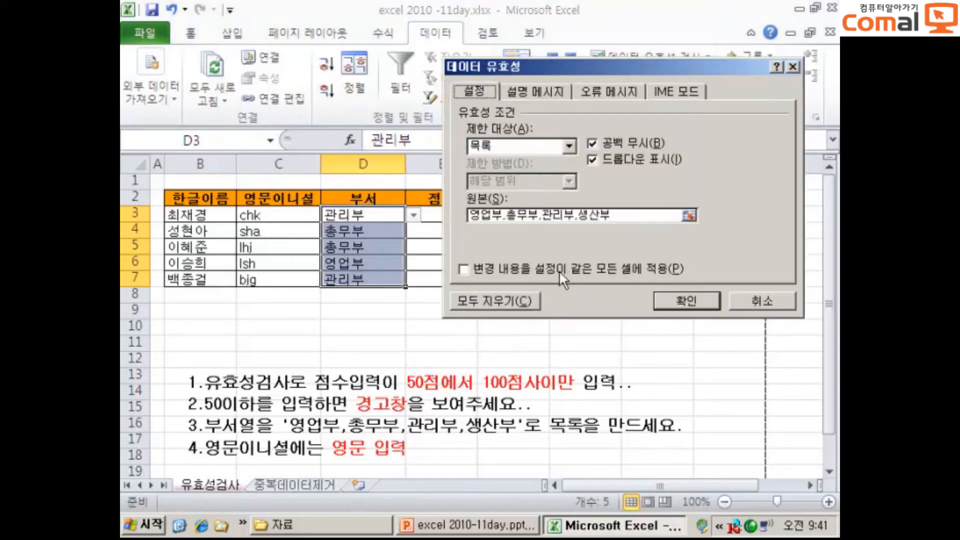
pyautogui.click(534, 300)
pyautogui.click(659, 299)
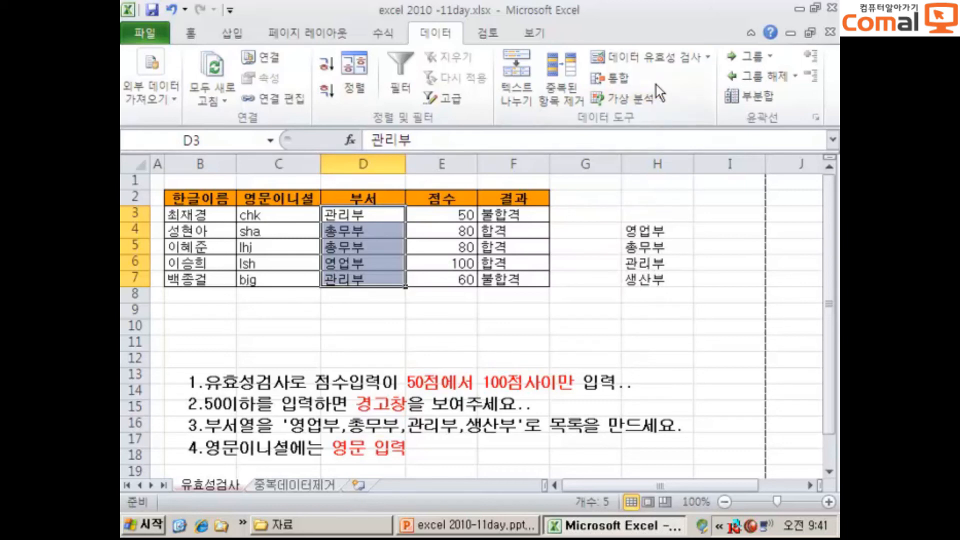
# Step: Apply a list (목록) validation rule to D3:D7 with the cell range H4:H7 as its source
pyautogui.click(656, 61)
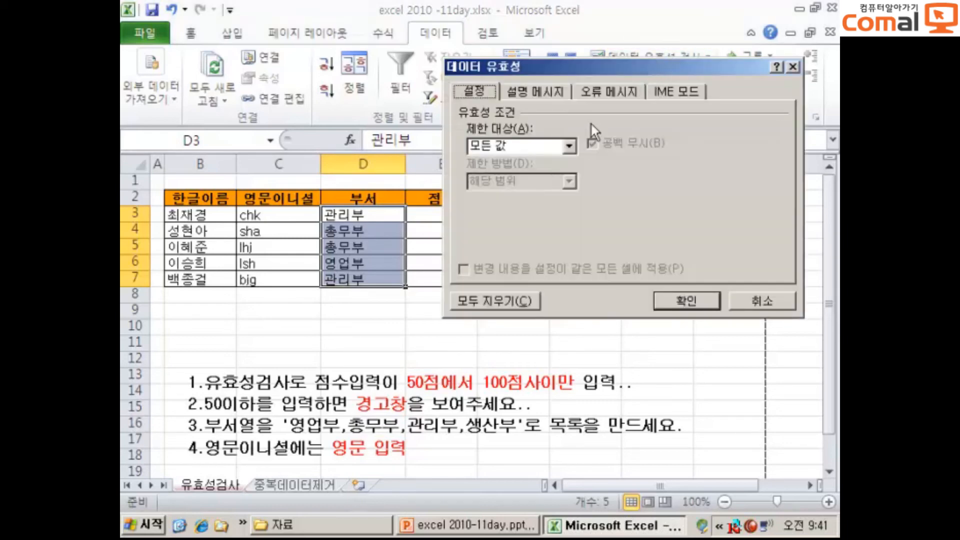
pyautogui.click(569, 146)
pyautogui.click(532, 192)
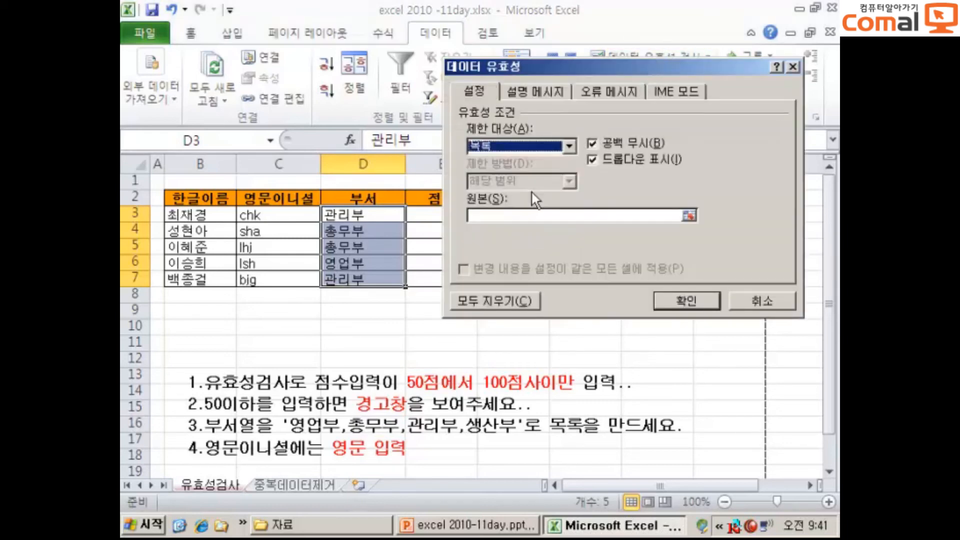
pyautogui.click(530, 215)
pyautogui.moveTo(586, 62); pyautogui.dragTo(312, 40)
pyautogui.click(669, 232)
pyautogui.moveTo(669, 232); pyautogui.dragTo(670, 279)
pyautogui.click(425, 274)
# Step: Try out the range-based department list in D3 by choosing 총무부 and then 생산부
pyautogui.click(415, 216)
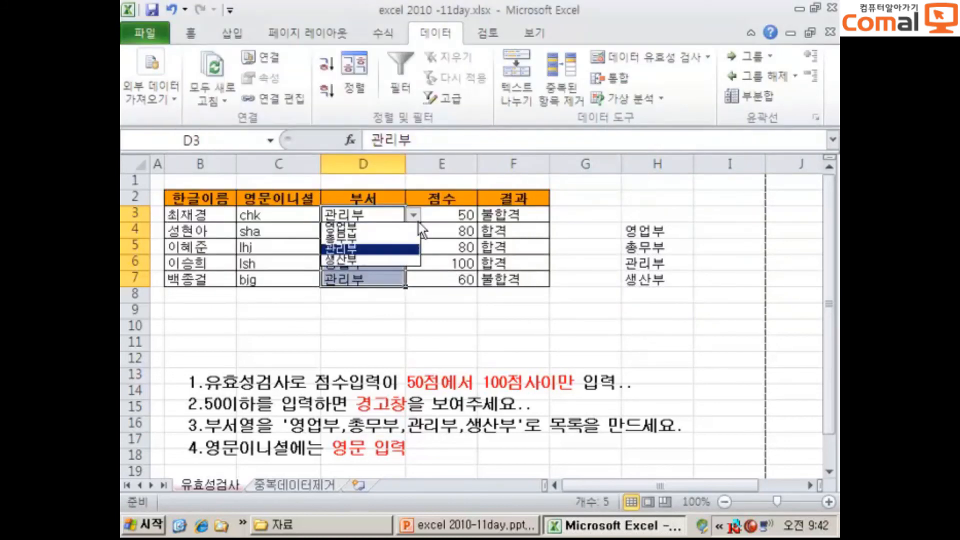
pyautogui.click(415, 234)
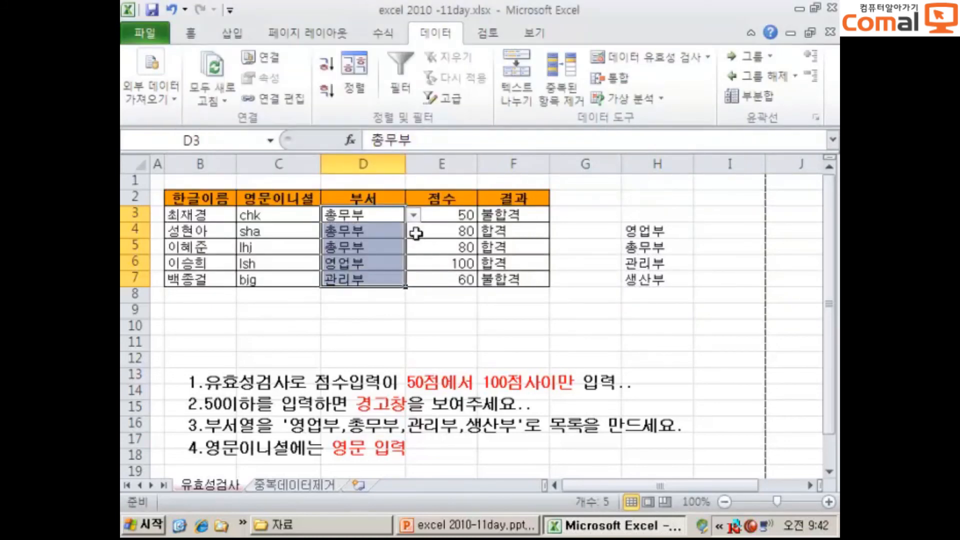
pyautogui.click(415, 218)
pyautogui.click(414, 255)
pyautogui.click(468, 321)
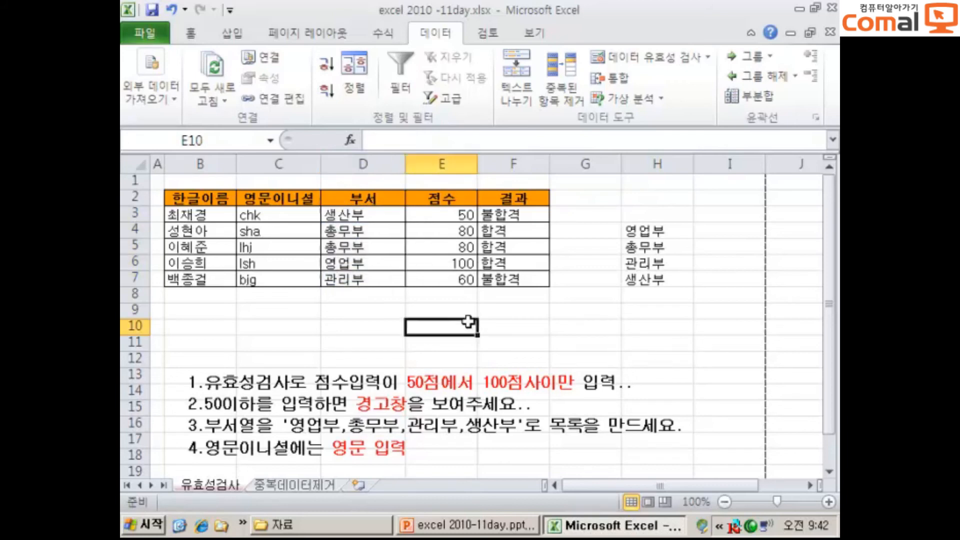
# Step: Change source cell H6 to 경리부 and check the department options offered in D3 without choosing one
pyautogui.click(656, 262)
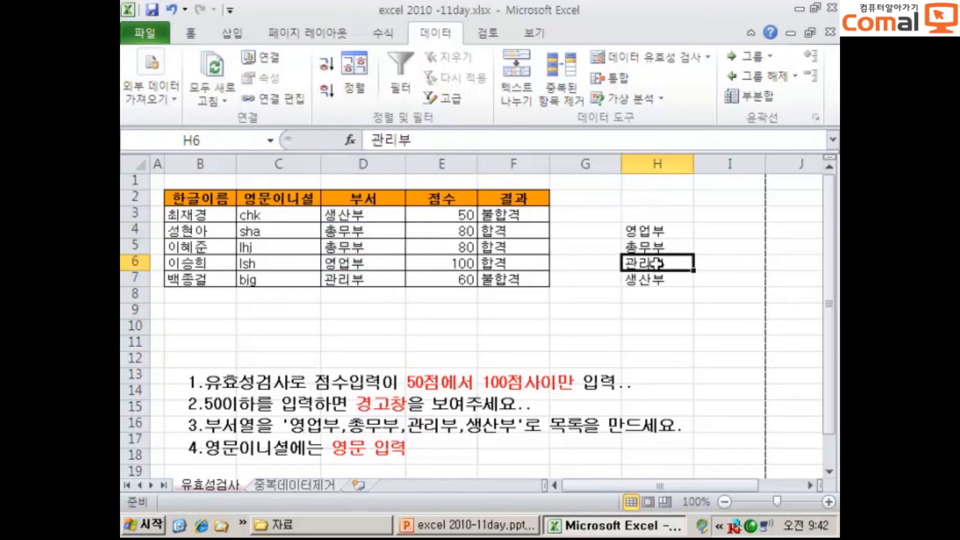
pyautogui.write('경리부')
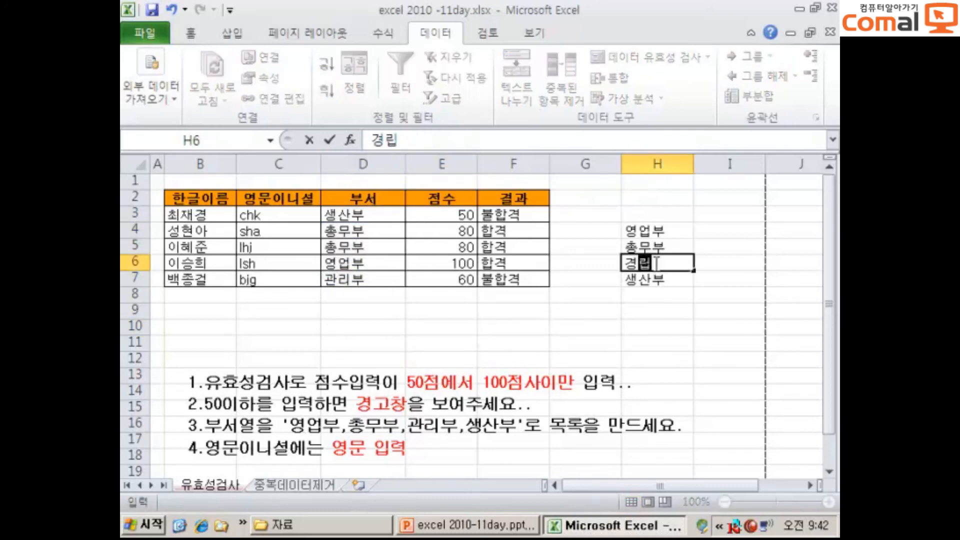
pyautogui.press('Return')
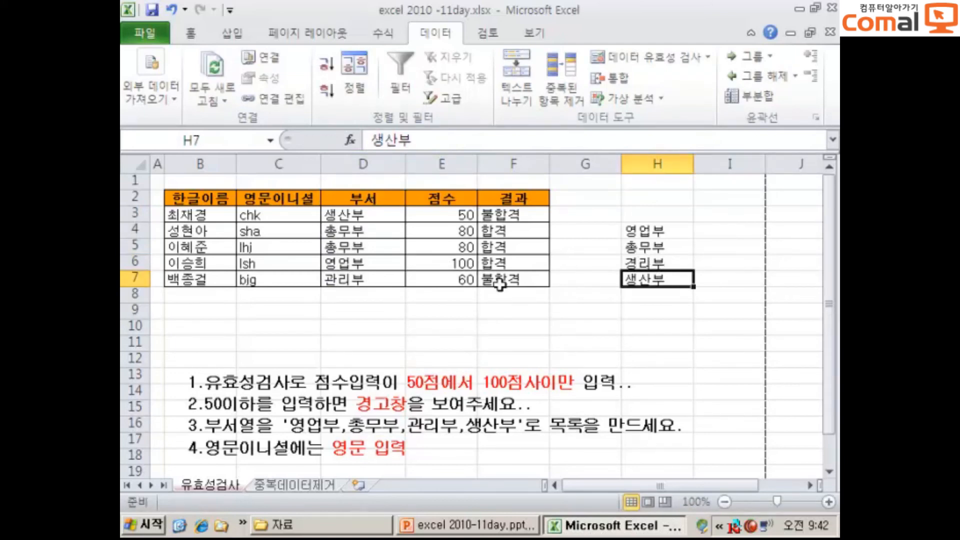
pyautogui.click(376, 214)
pyautogui.click(412, 214)
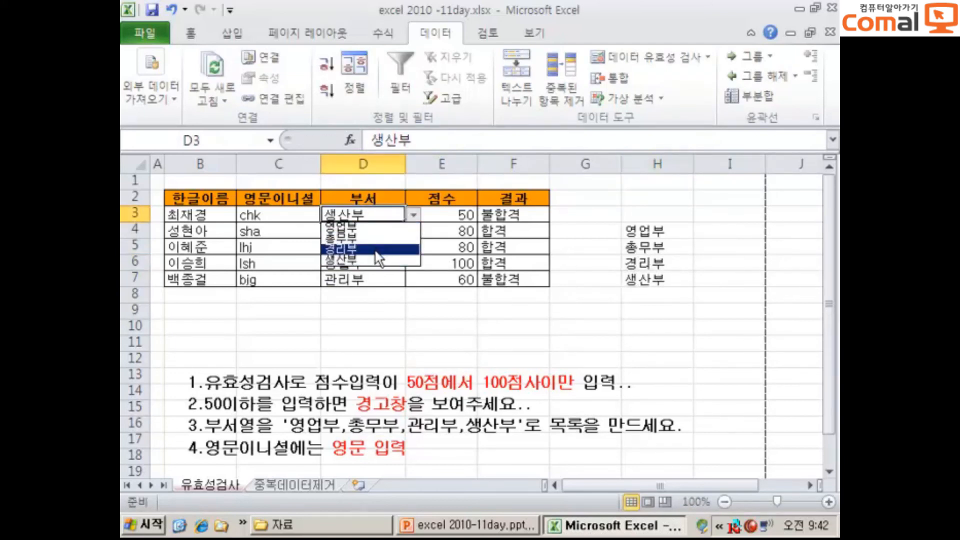
pyautogui.press('Escape')
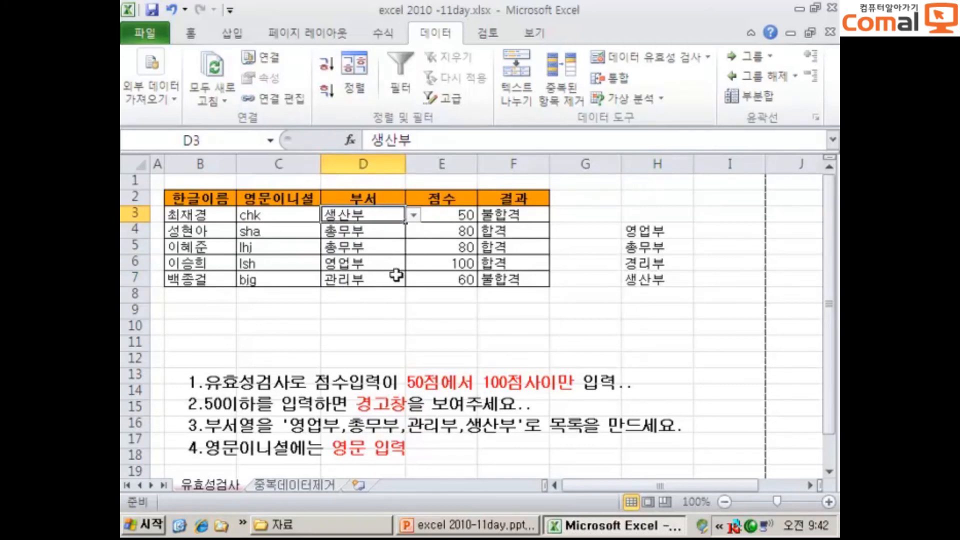
pyautogui.click(398, 306)
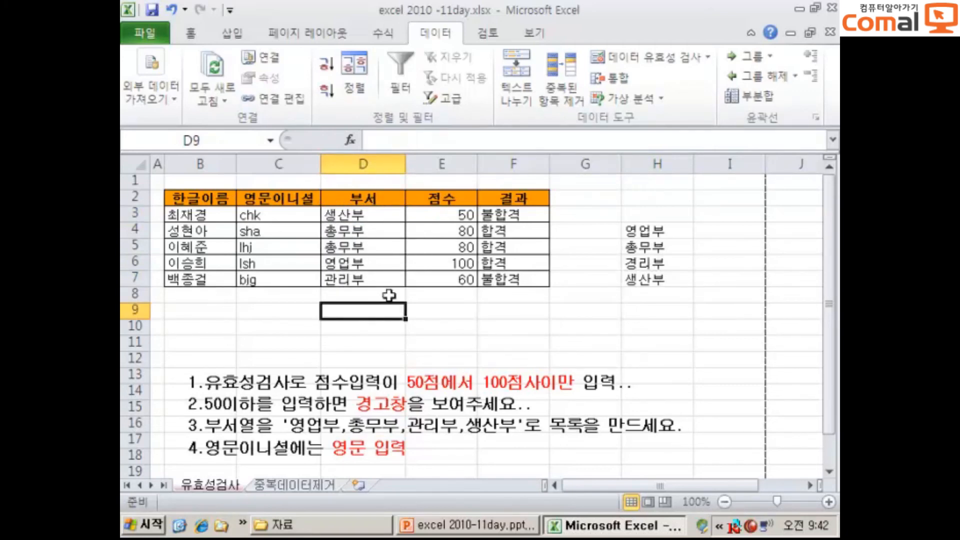
# Step: Set the IME mode in the data validation of the initials cells C3:C7 to English (영문) input
pyautogui.click(293, 214)
pyautogui.moveTo(293, 214); pyautogui.dragTo(296, 277)
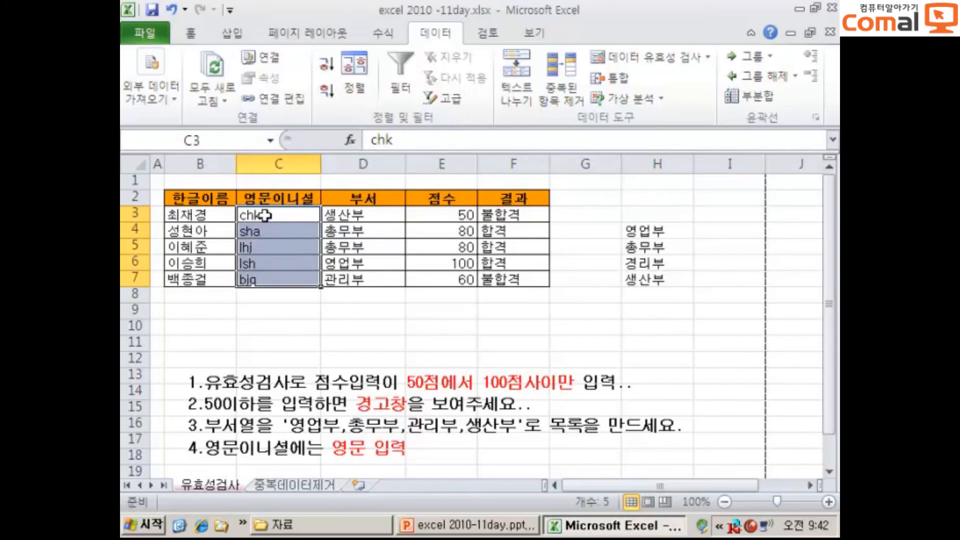
pyautogui.click(633, 56)
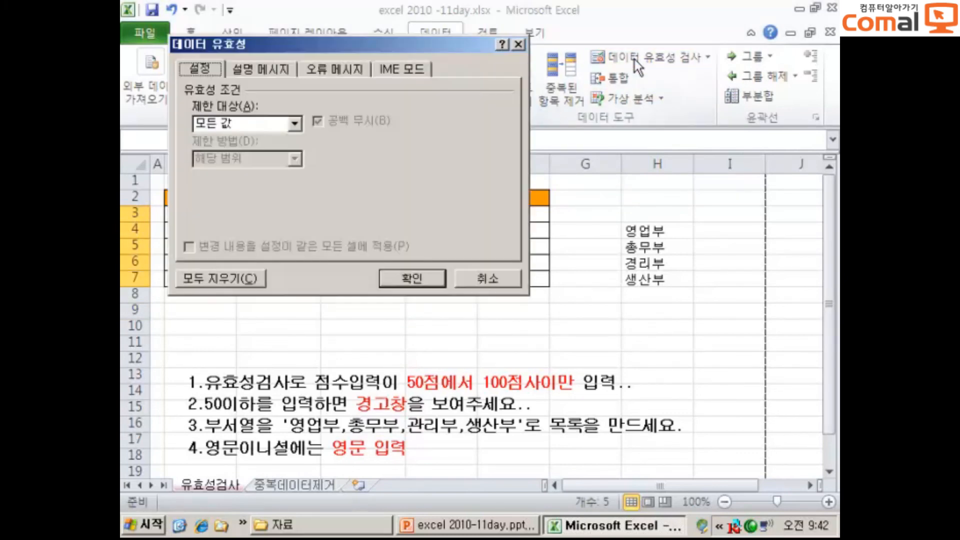
pyautogui.click(408, 68)
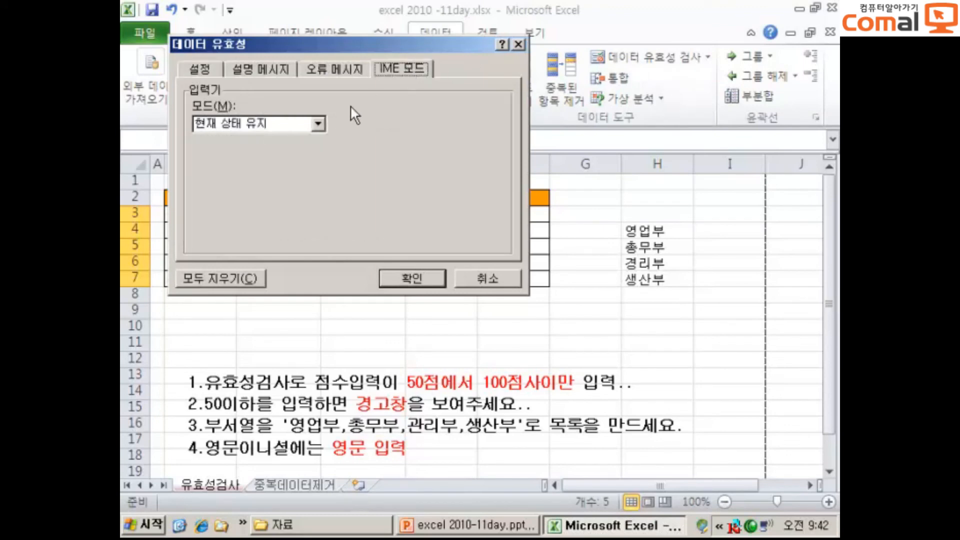
pyautogui.click(320, 122)
pyautogui.click(251, 160)
pyautogui.click(411, 278)
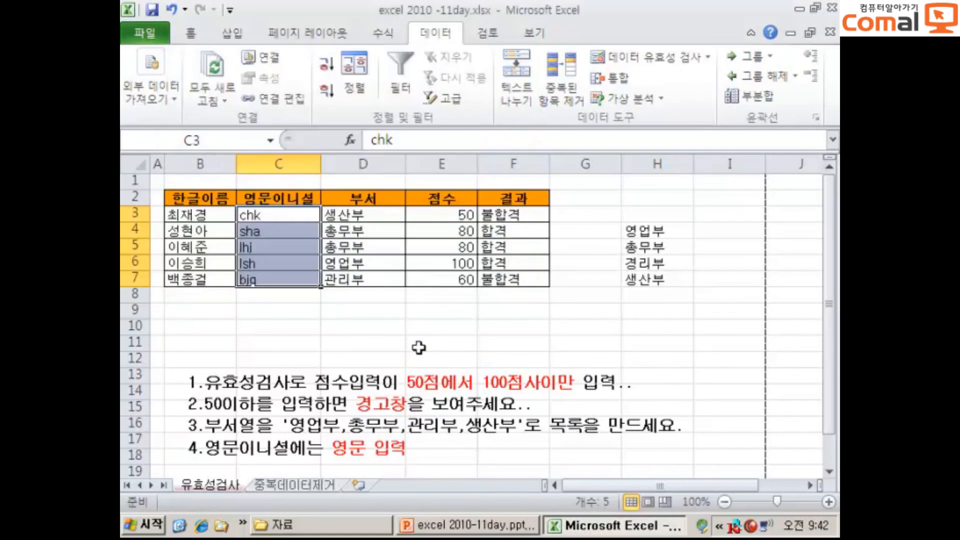
pyautogui.click(425, 356)
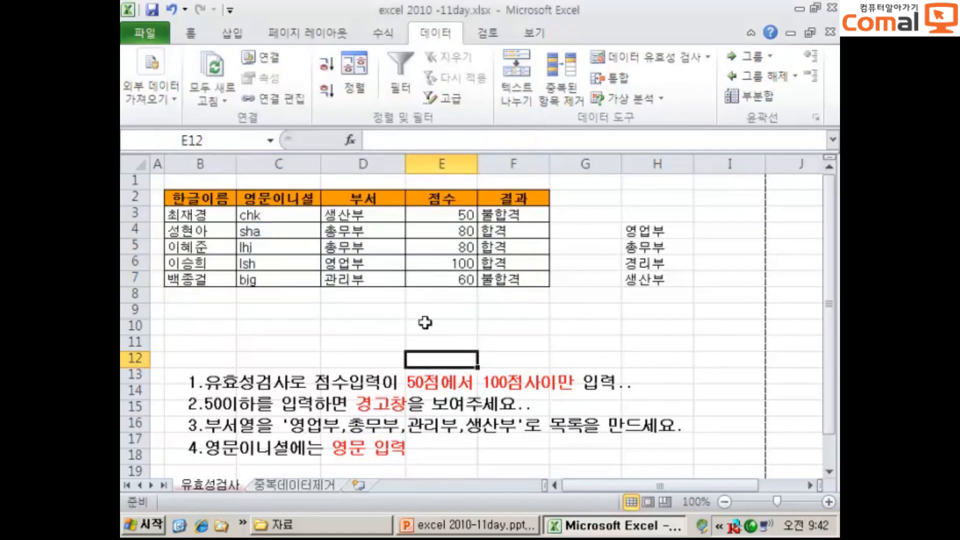
# Step: Test the input mode by adding characters to the name in B3 and "dddㅇㅇ" to the initials in C3, then undo both edits
pyautogui.click(224, 216)
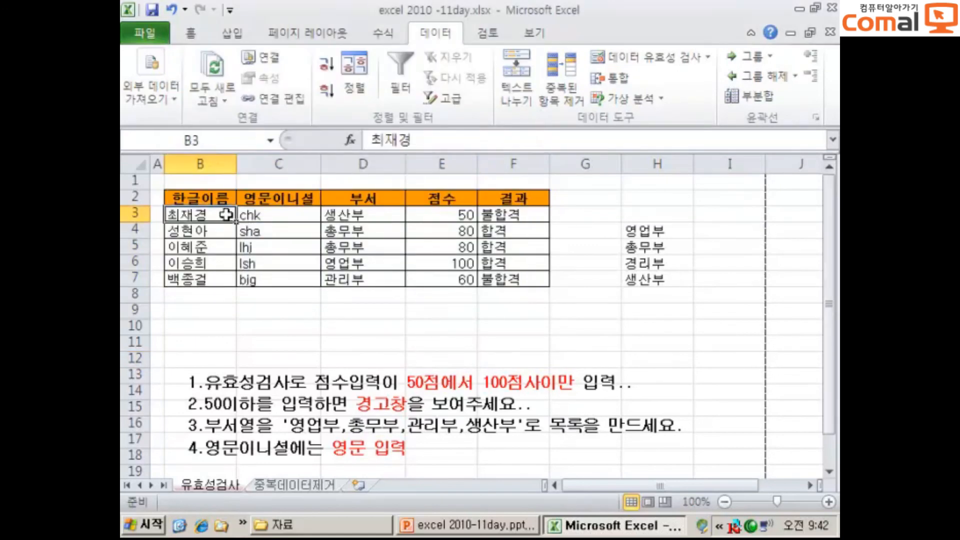
pyautogui.doubleClick(226, 215)
pyautogui.write('ㅇㅇ')
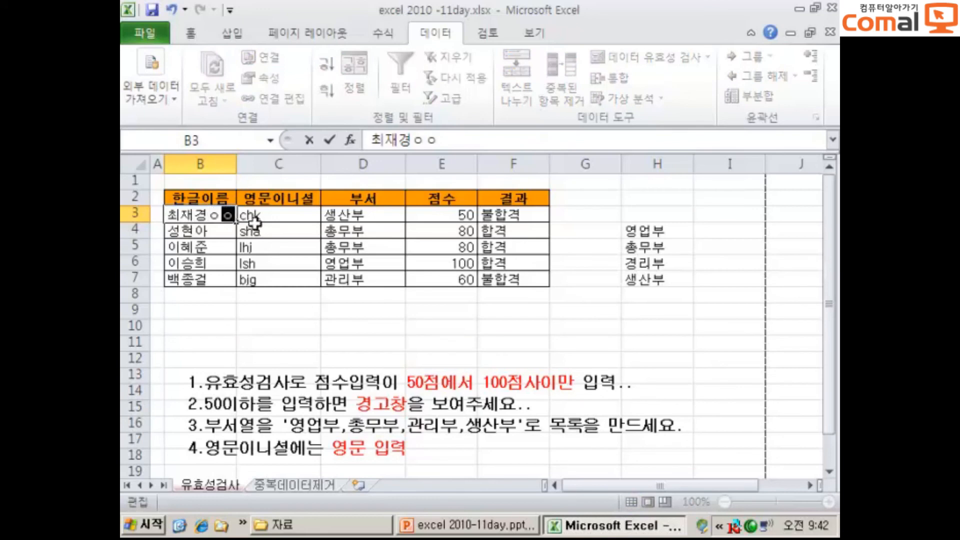
pyautogui.doubleClick(290, 213)
pyautogui.write('ddd')
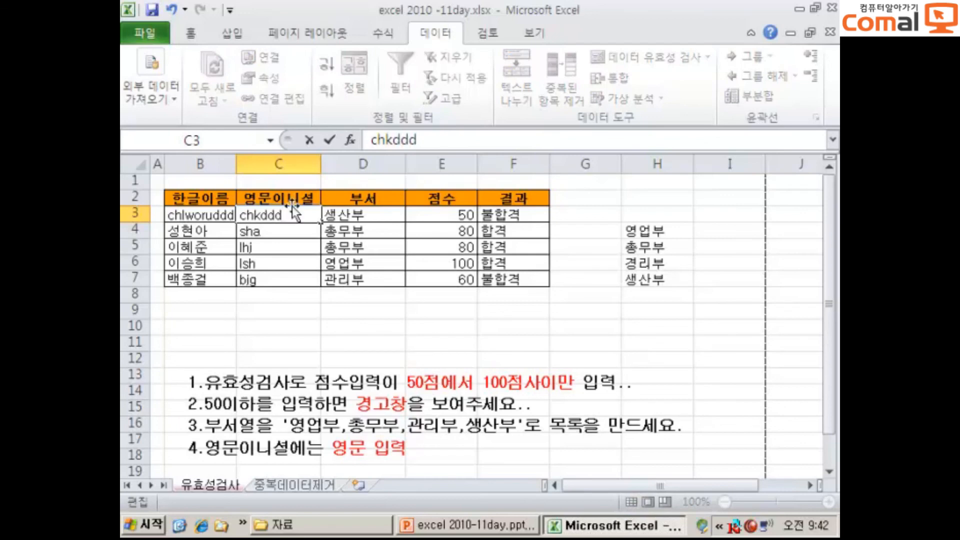
pyautogui.write('ㅇㅇ')
pyautogui.click(331, 337)
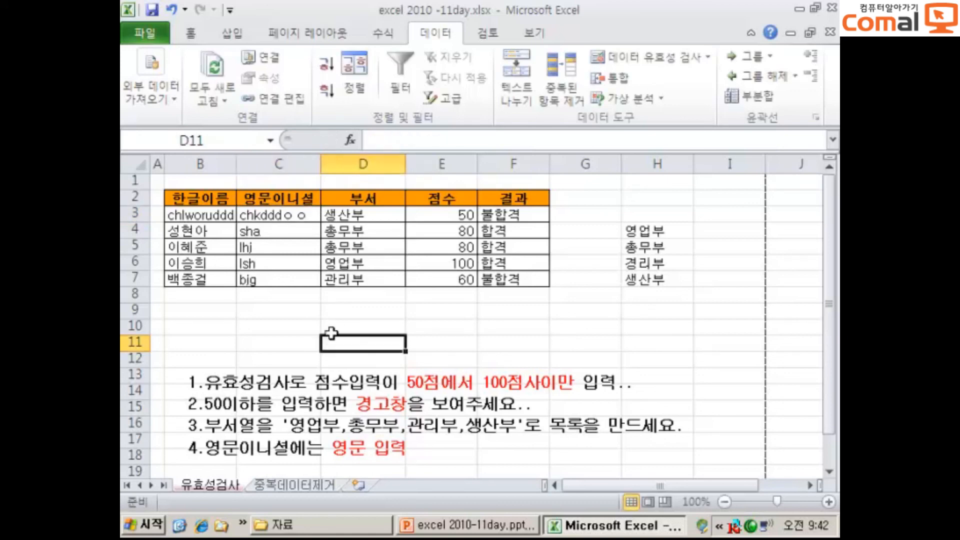
pyautogui.hotkey('ctrl', 'z')
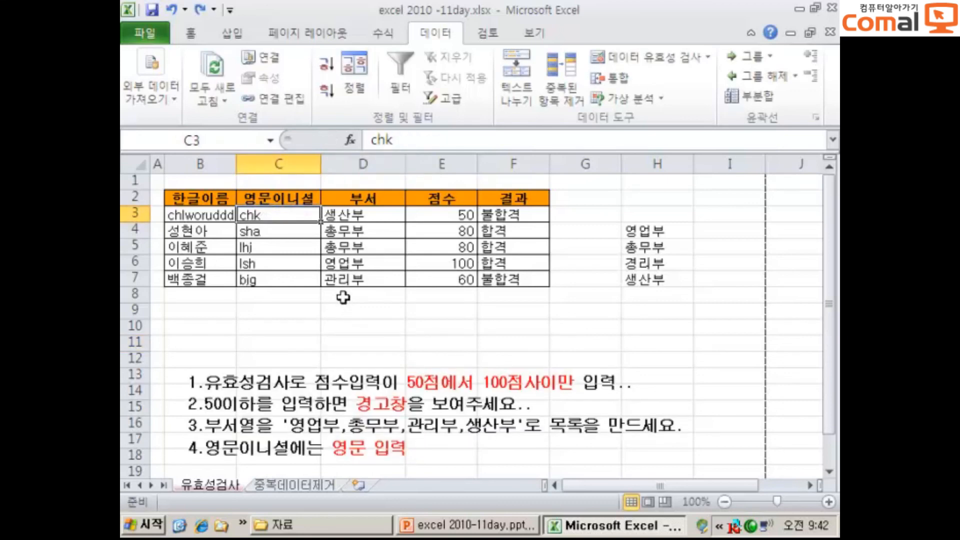
pyautogui.hotkey('ctrl', 'z')
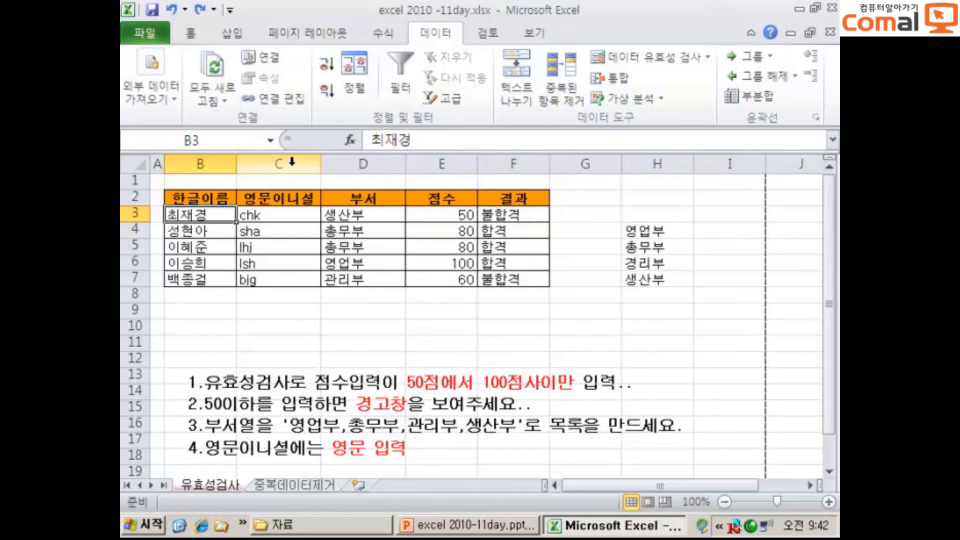
# Step: Clear all data validation settings from C3:E7 and check department cell D3 for a dropdown list
pyautogui.moveTo(272, 214); pyautogui.dragTo(422, 280)
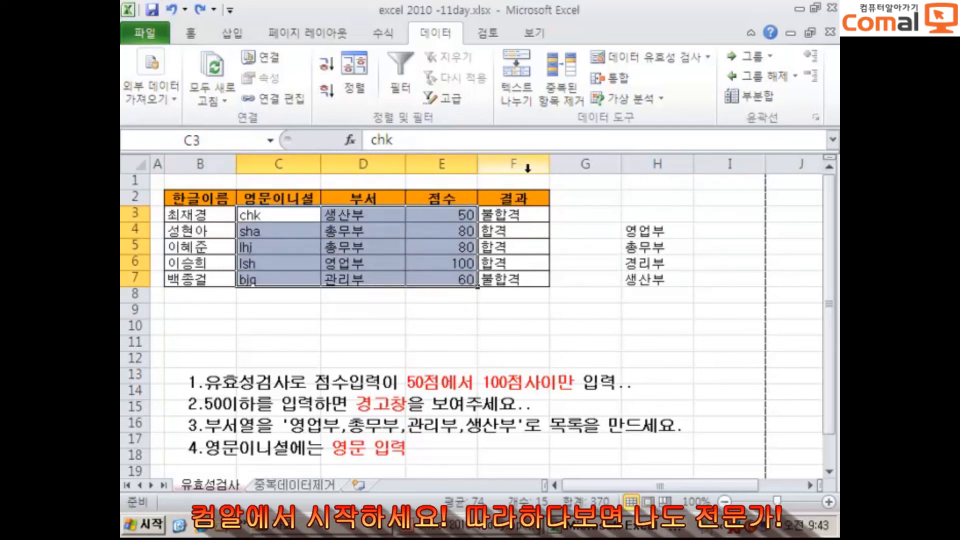
pyautogui.click(675, 54)
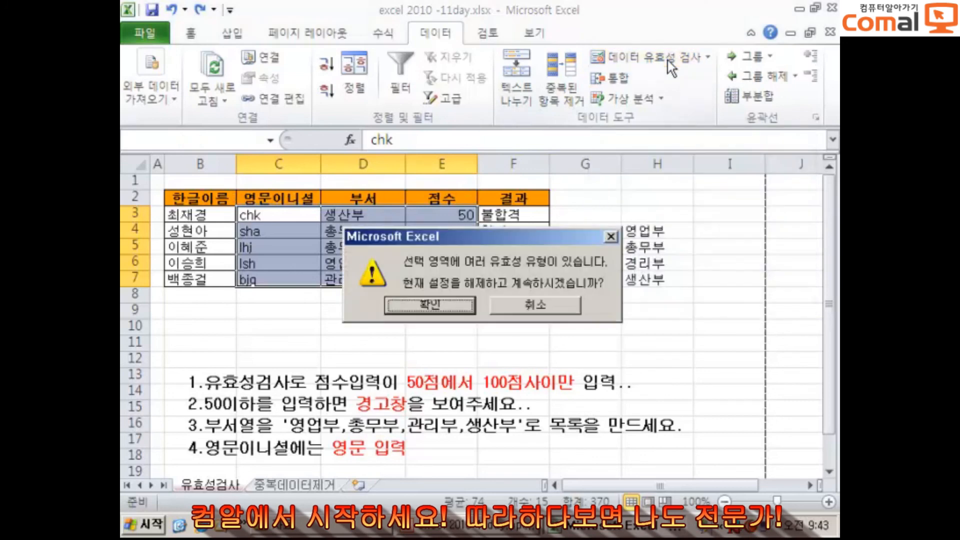
pyautogui.click(450, 302)
pyautogui.click(236, 273)
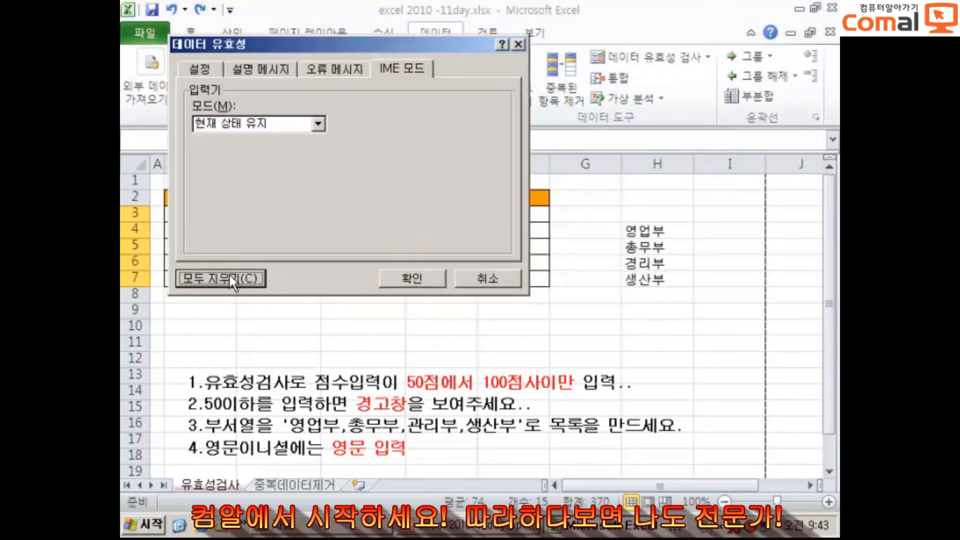
pyautogui.click(210, 64)
pyautogui.click(245, 65)
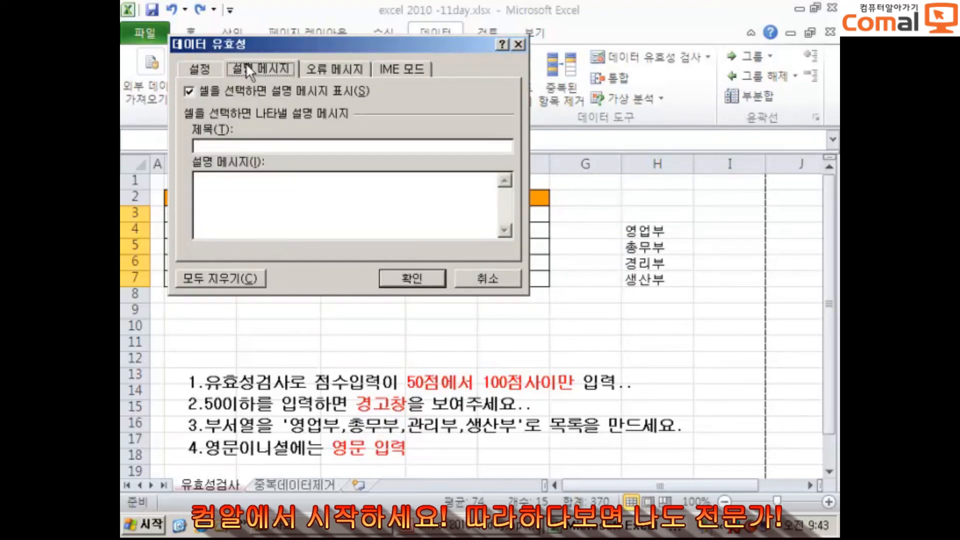
pyautogui.click(322, 69)
pyautogui.click(406, 277)
pyautogui.click(419, 340)
pyautogui.click(395, 218)
pyautogui.click(413, 331)
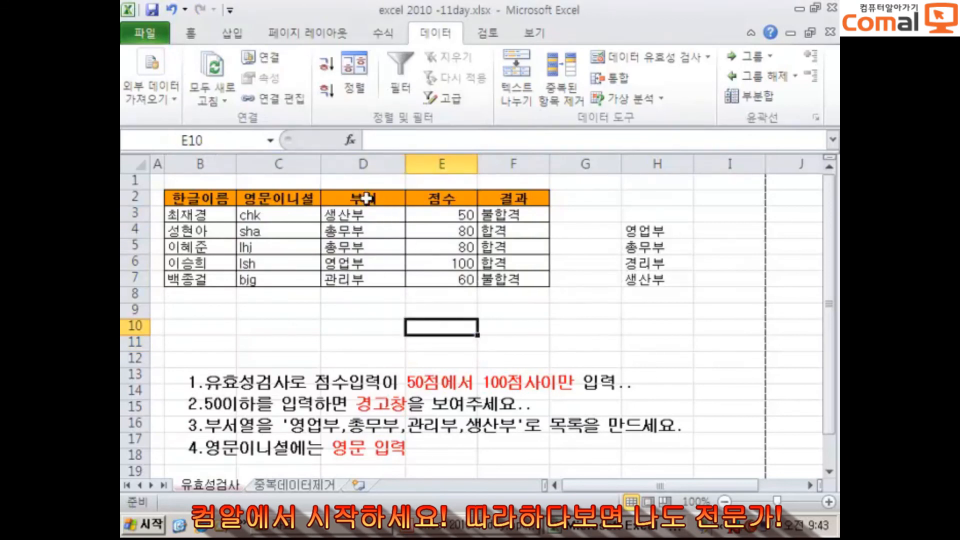